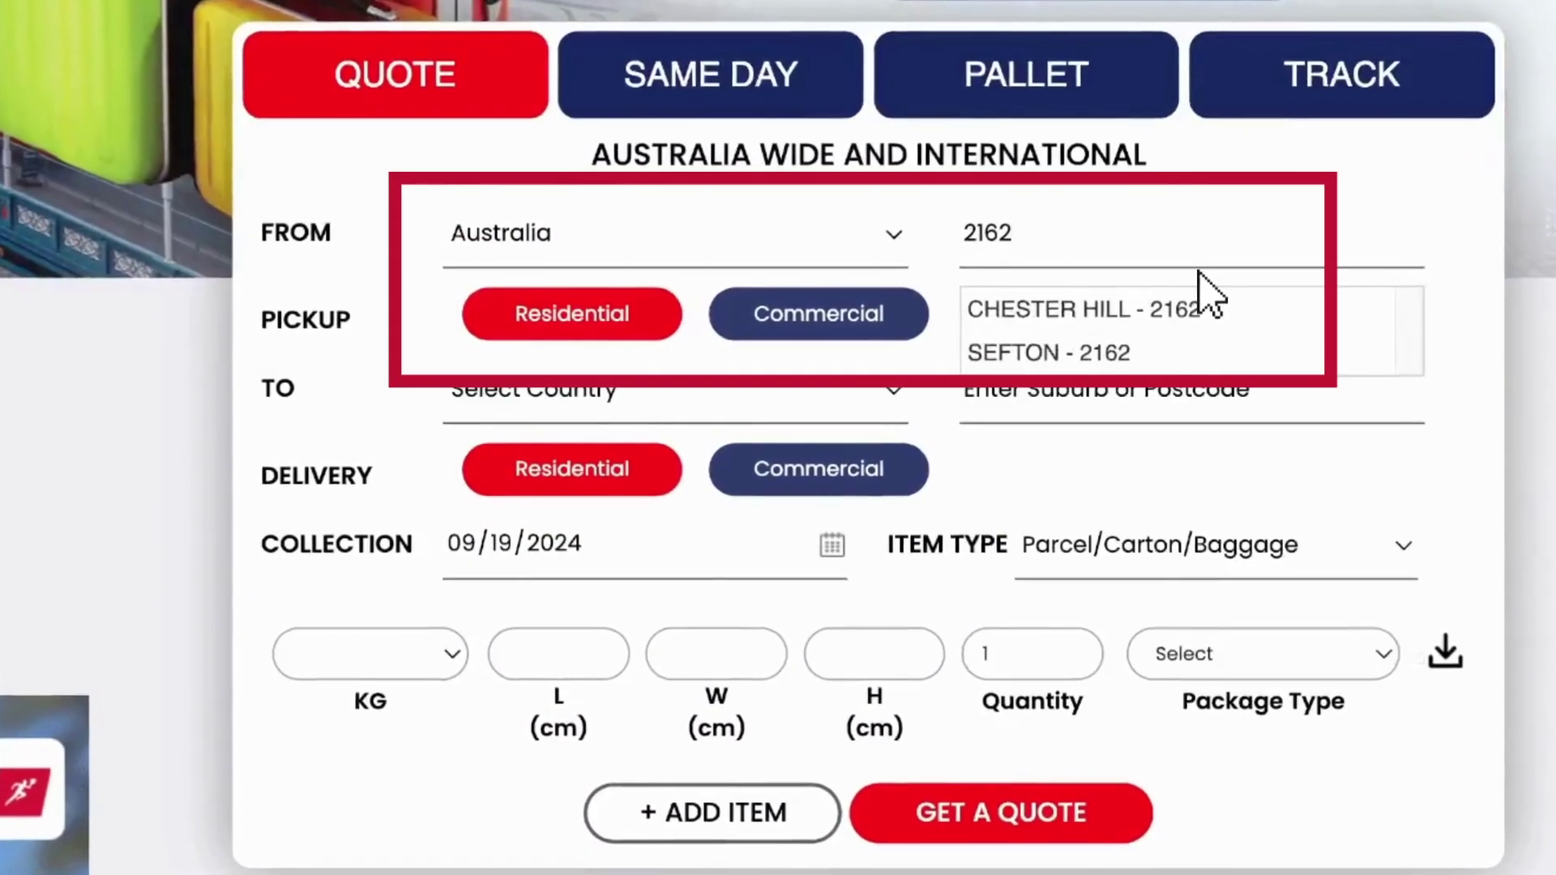
Set the quote's pickup suburb to CHESTER HILL - 2162 and its destination to TORRE CANAVESE - 10010 in Italy.
{"action": "left_click", "coordinate": [1205, 300]}
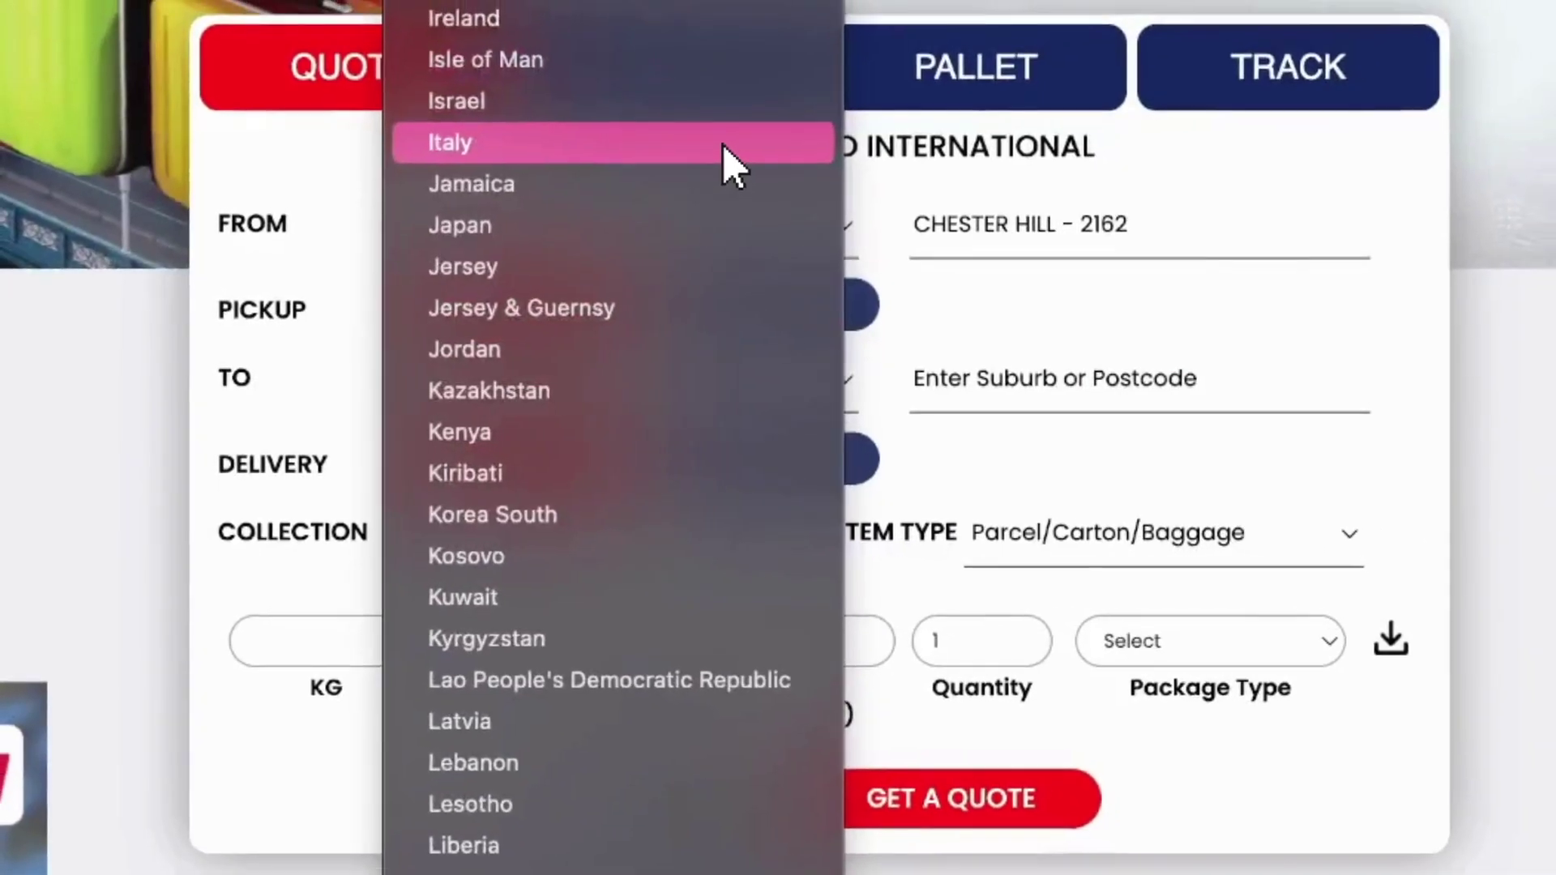
{"action": "left_click", "coordinate": [722, 143]}
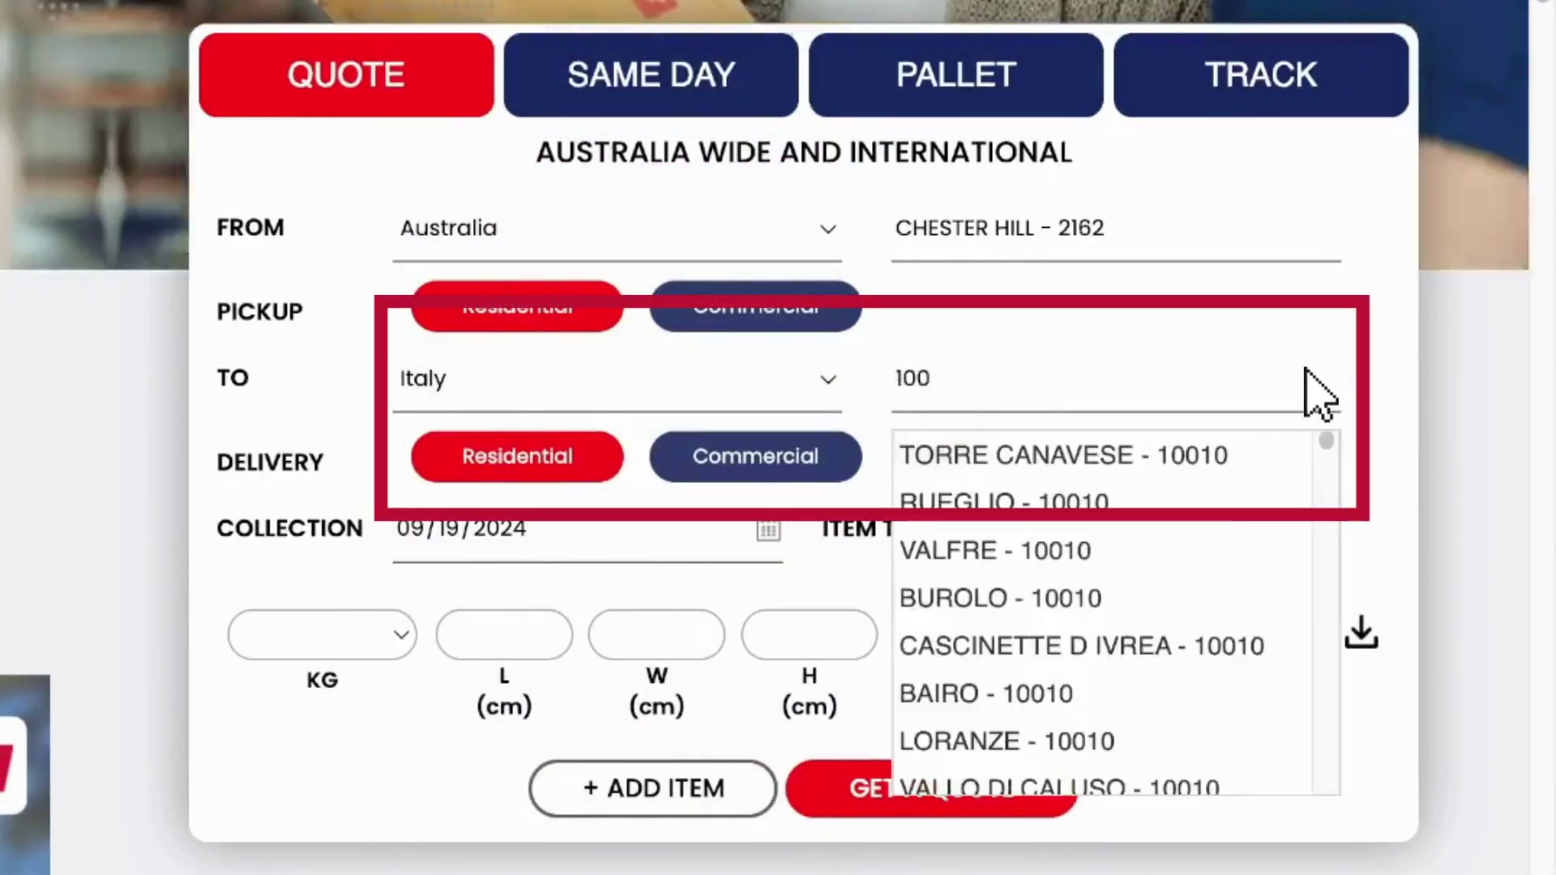
{"action": "key", "text": "Down"}
{"action": "key", "text": "Return"}
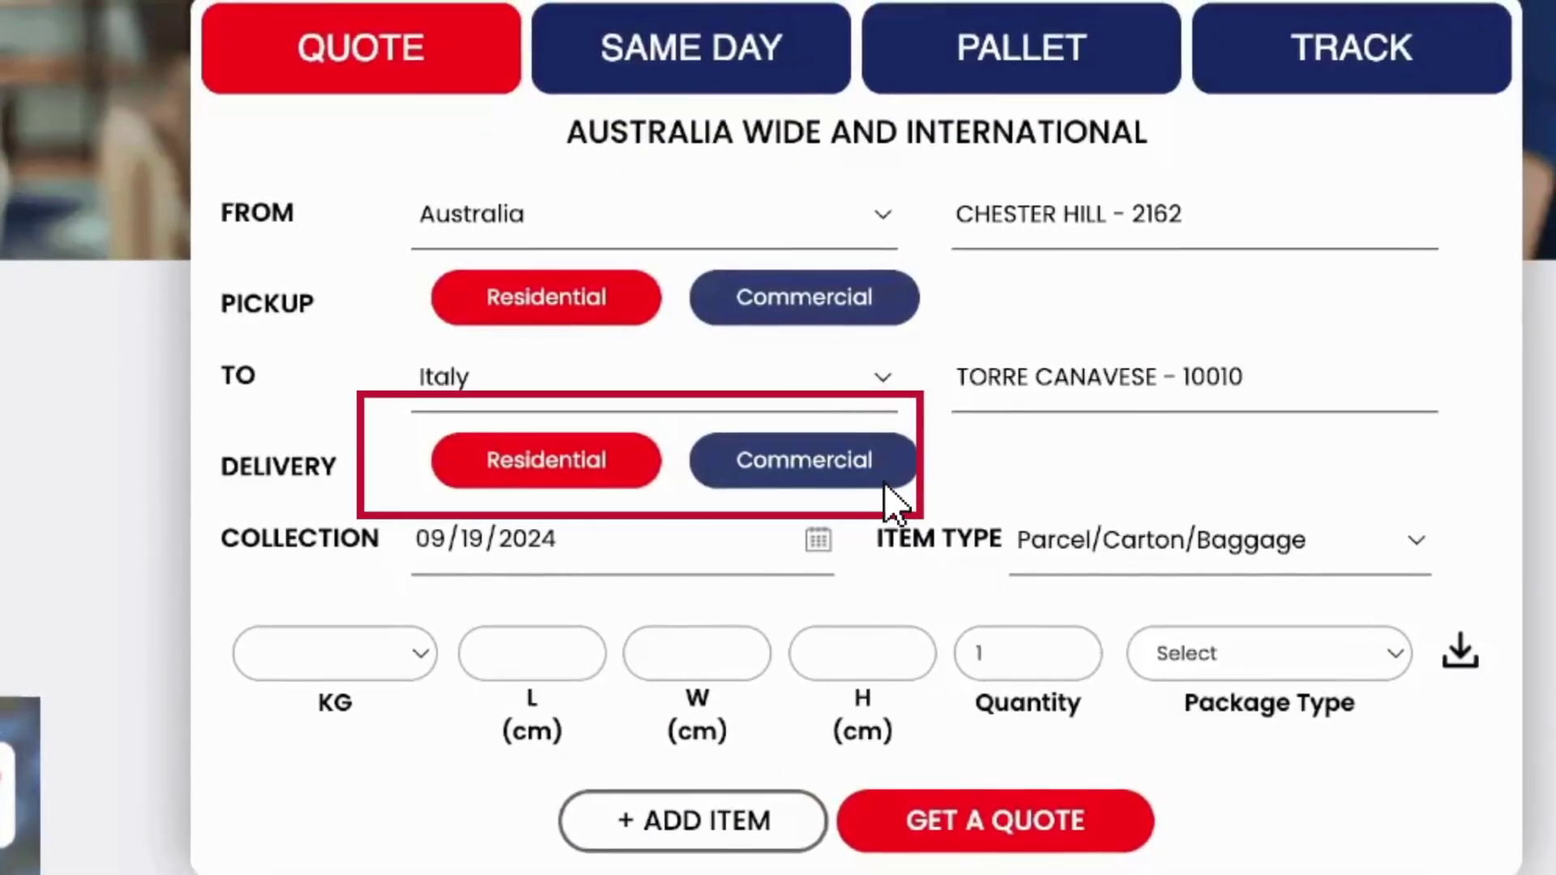
{"action": "left_click", "coordinate": [882, 481]}
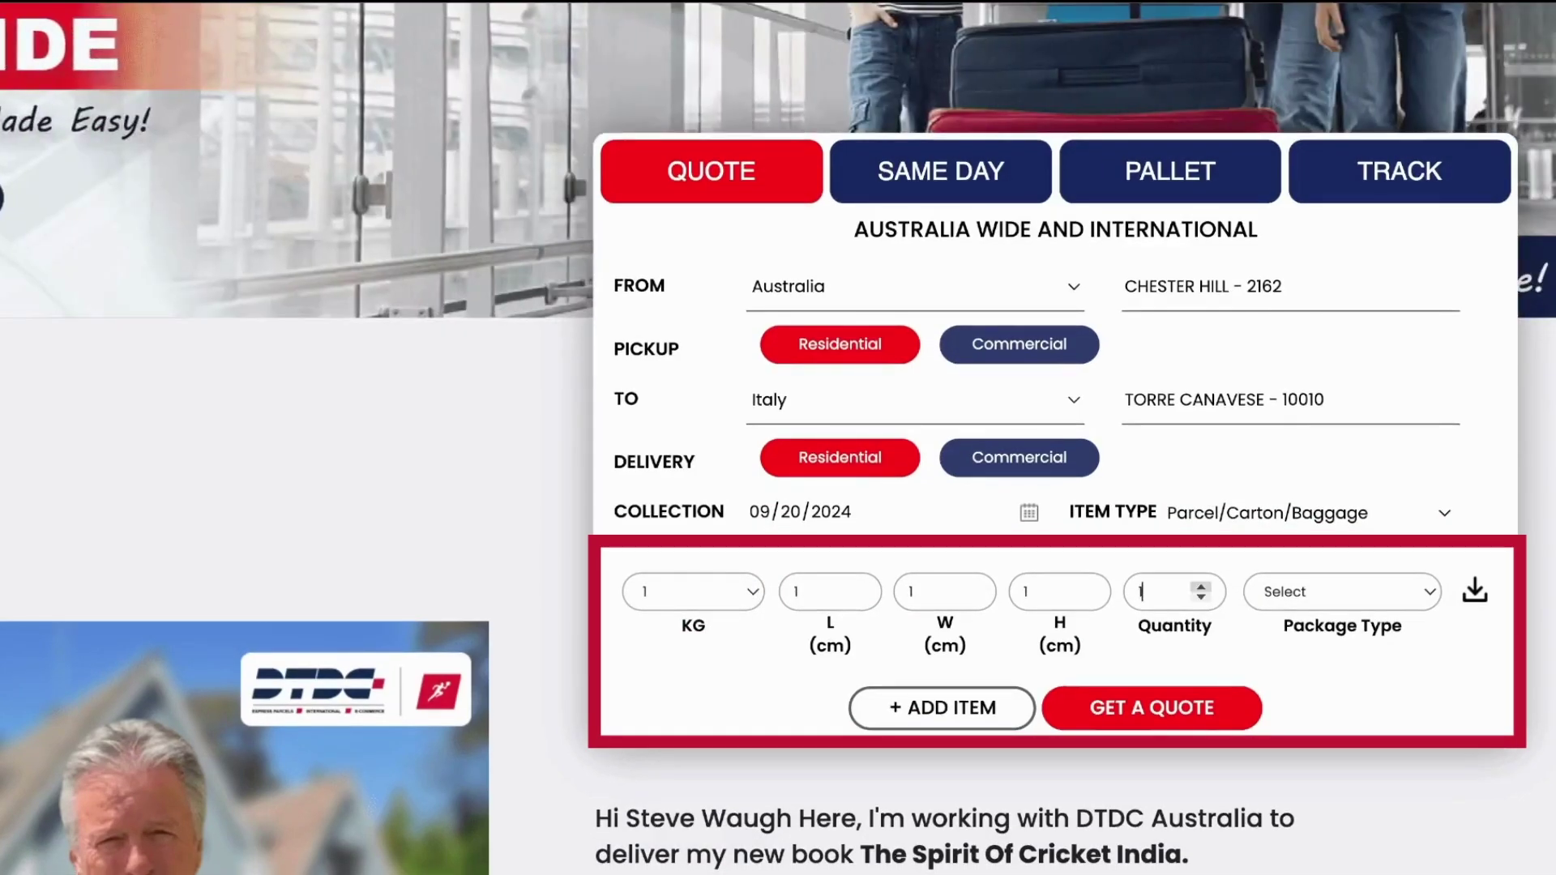
Set the parcel's package type to Box and add another item to the quote.
{"action": "left_click", "coordinate": [1342, 592]}
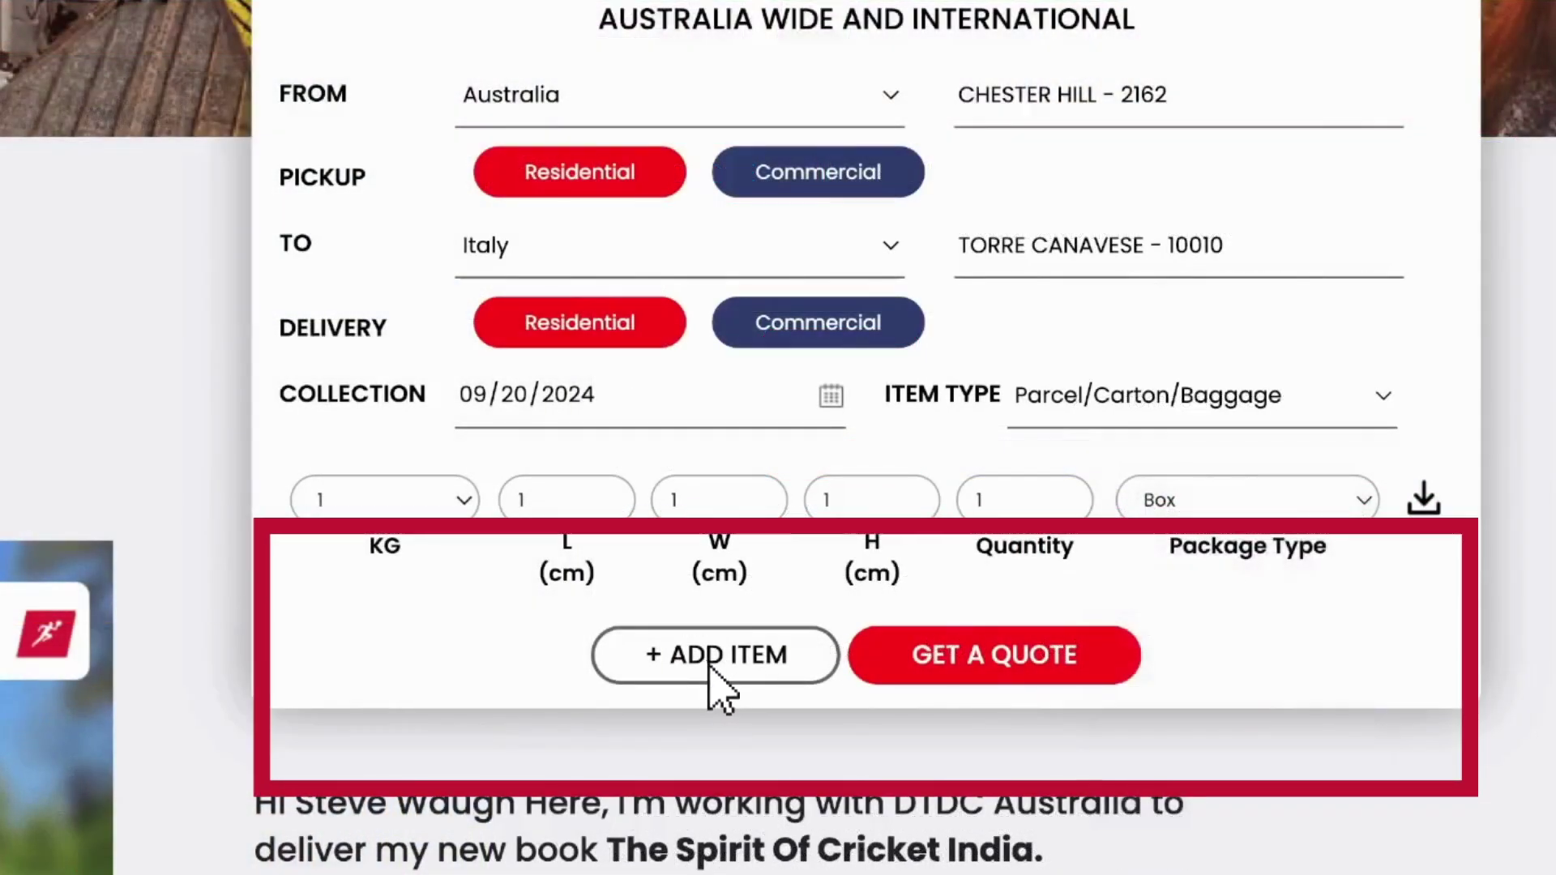
{"action": "left_click", "coordinate": [710, 667]}
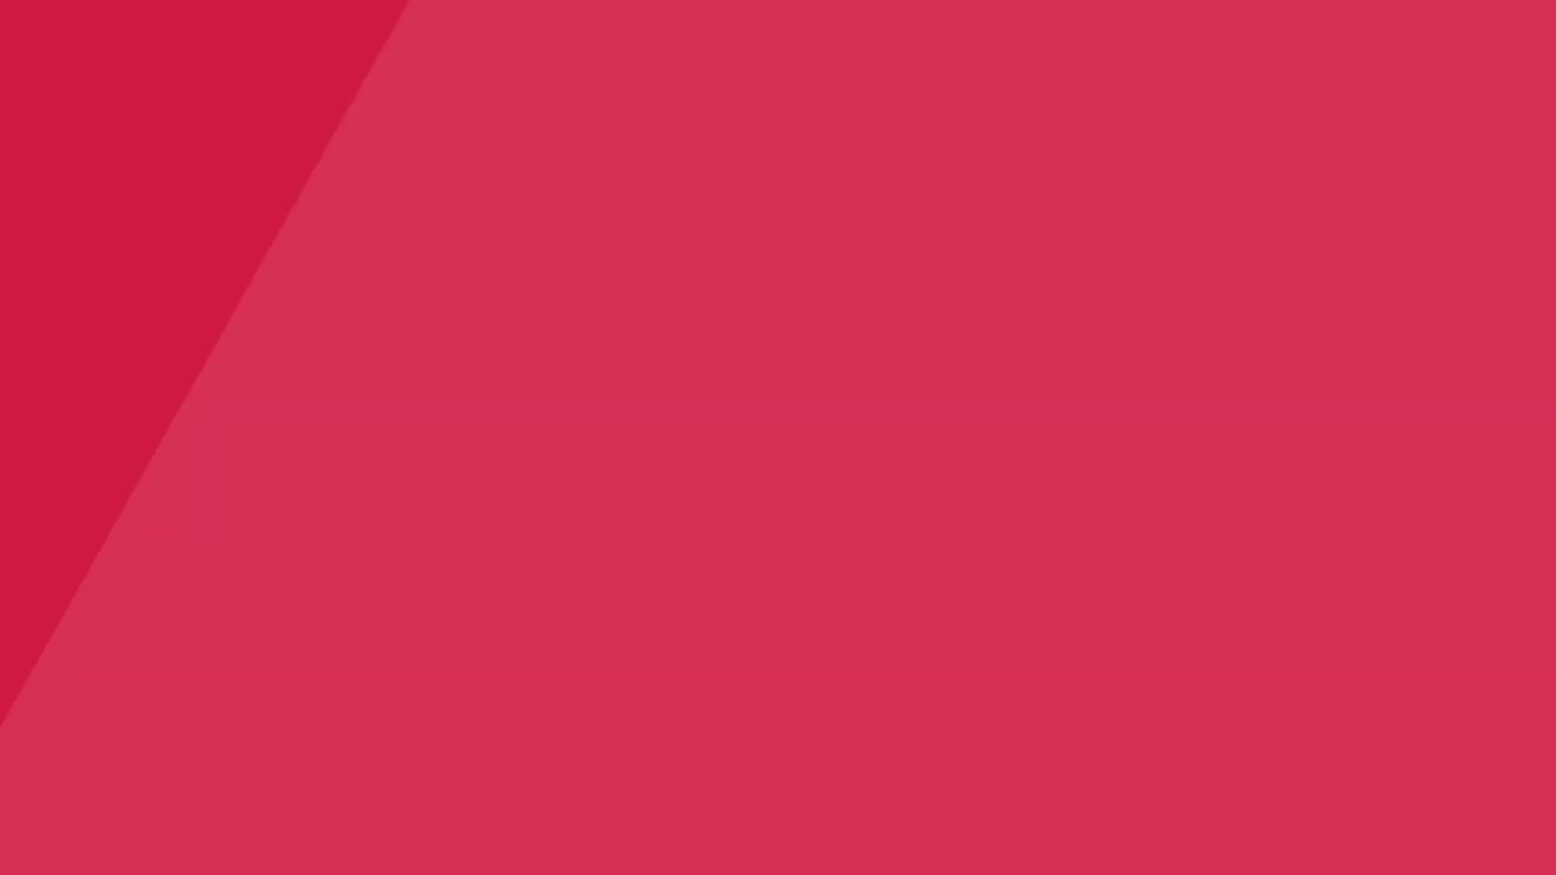
Compare the offered courier quotes by price, estimated delivery time and restrictions, and check the quotation preference options.
{"action": "scroll", "coordinate": [677, 438], "scroll_direction": "down", "scroll_amount": 3}
{"action": "scroll", "coordinate": [779, 437], "scroll_direction": "down", "scroll_amount": 4}
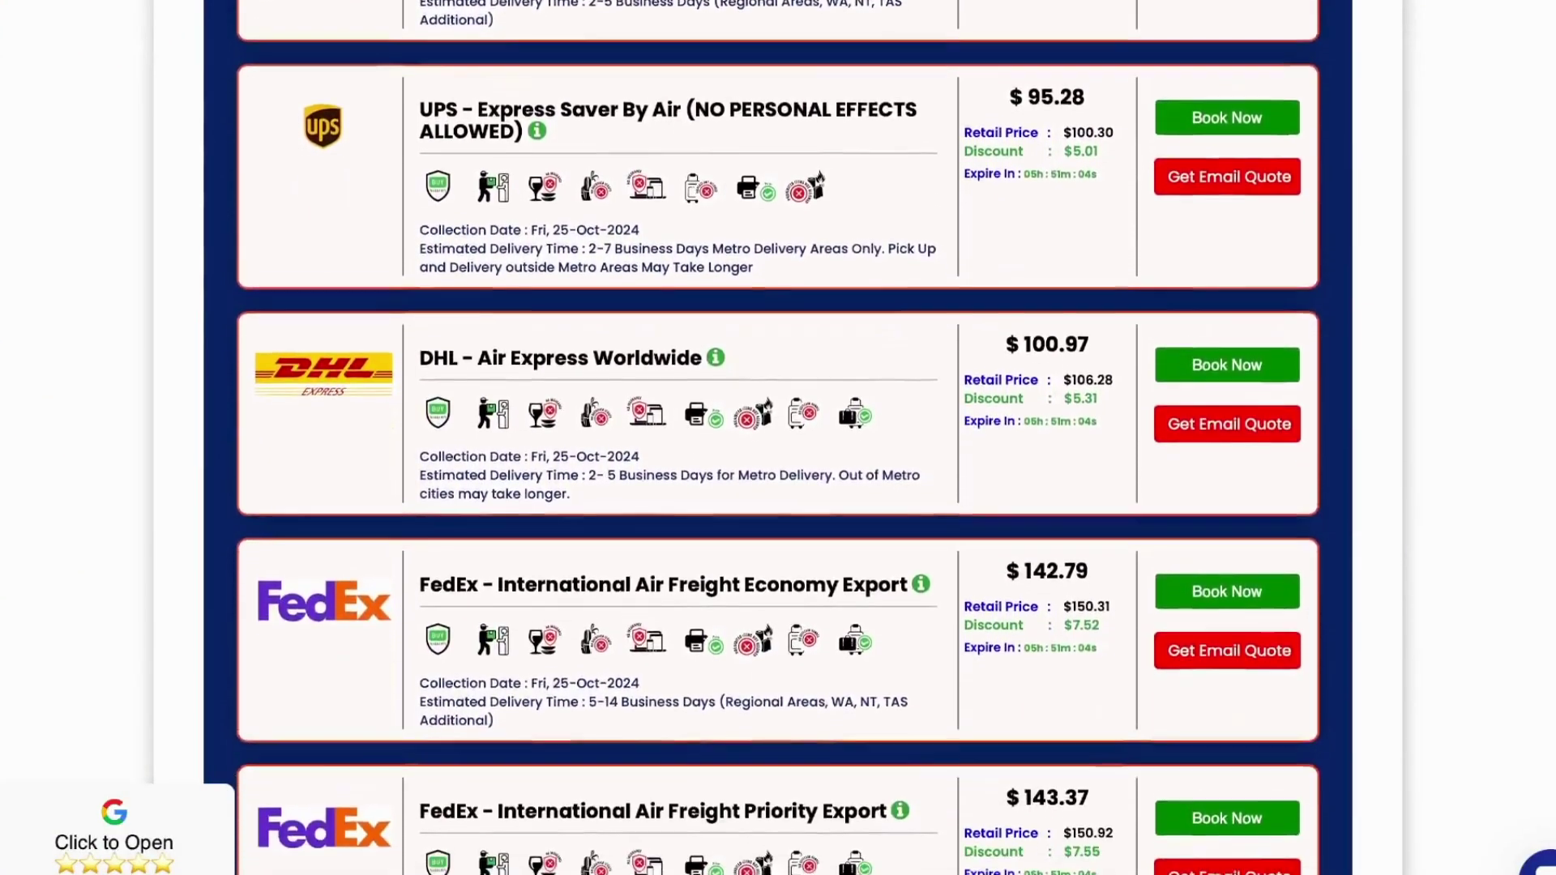
{"action": "scroll", "coordinate": [778, 438], "scroll_direction": "down", "scroll_amount": 4}
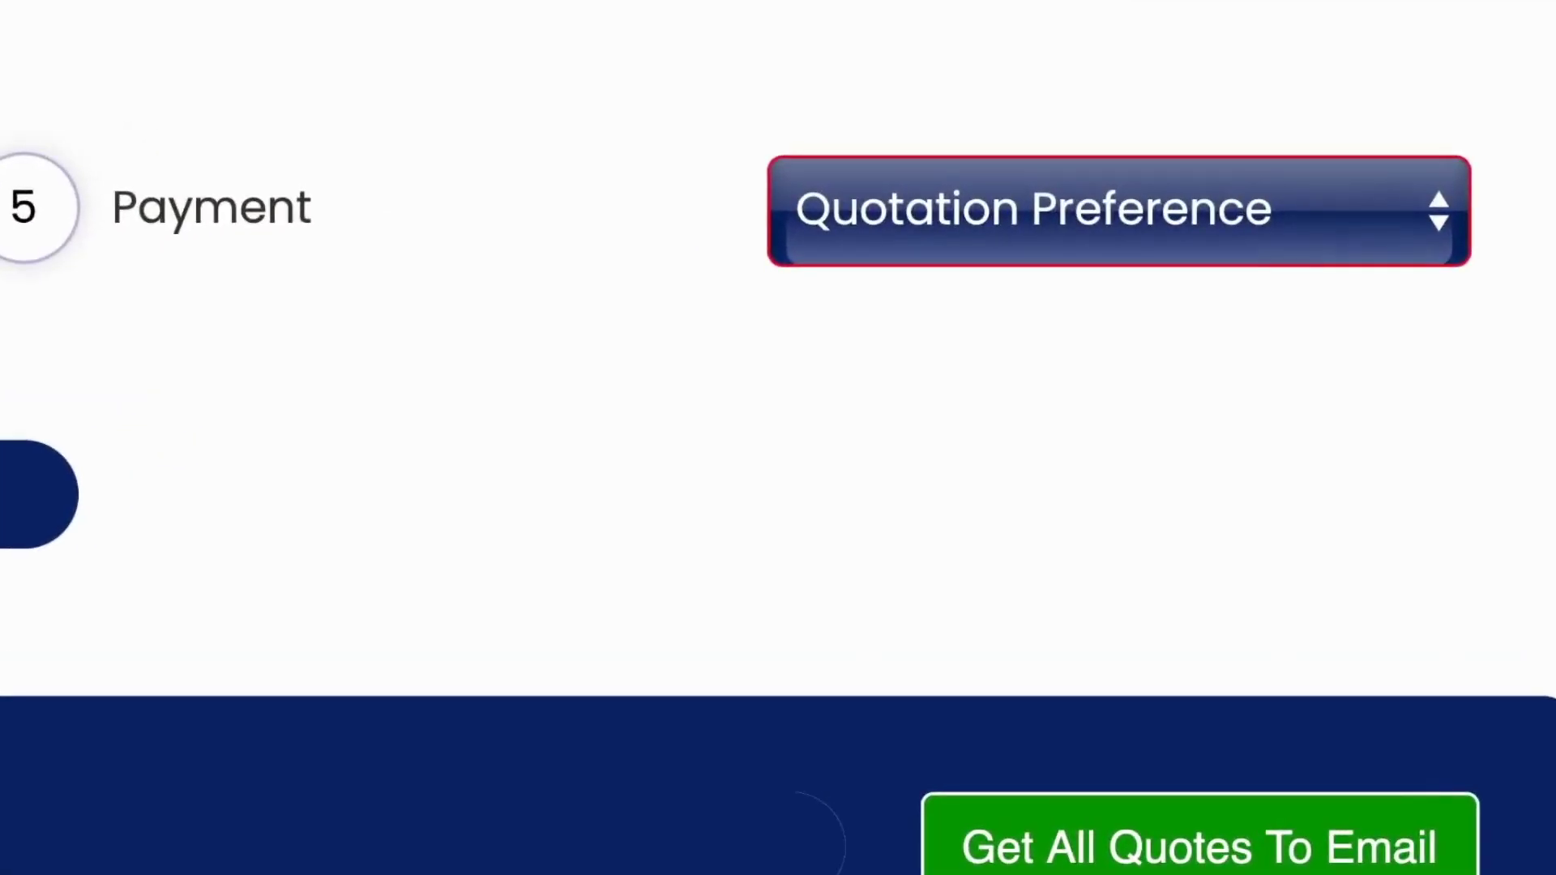
{"action": "left_click", "coordinate": [1119, 210]}
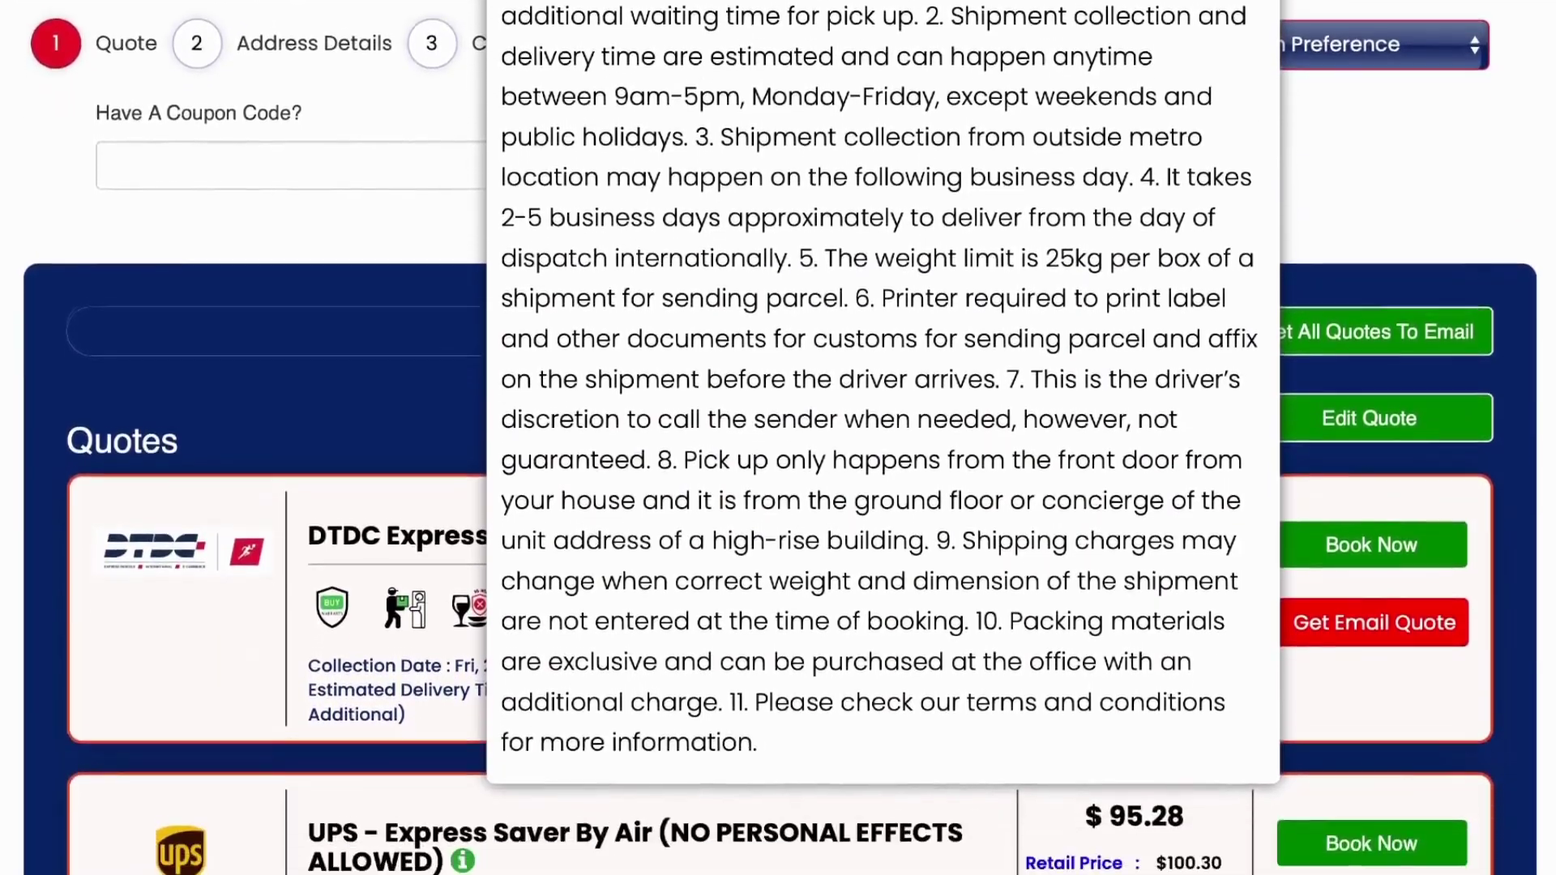
{"action": "scroll", "coordinate": [778, 438], "scroll_direction": "down", "scroll_amount": 3}
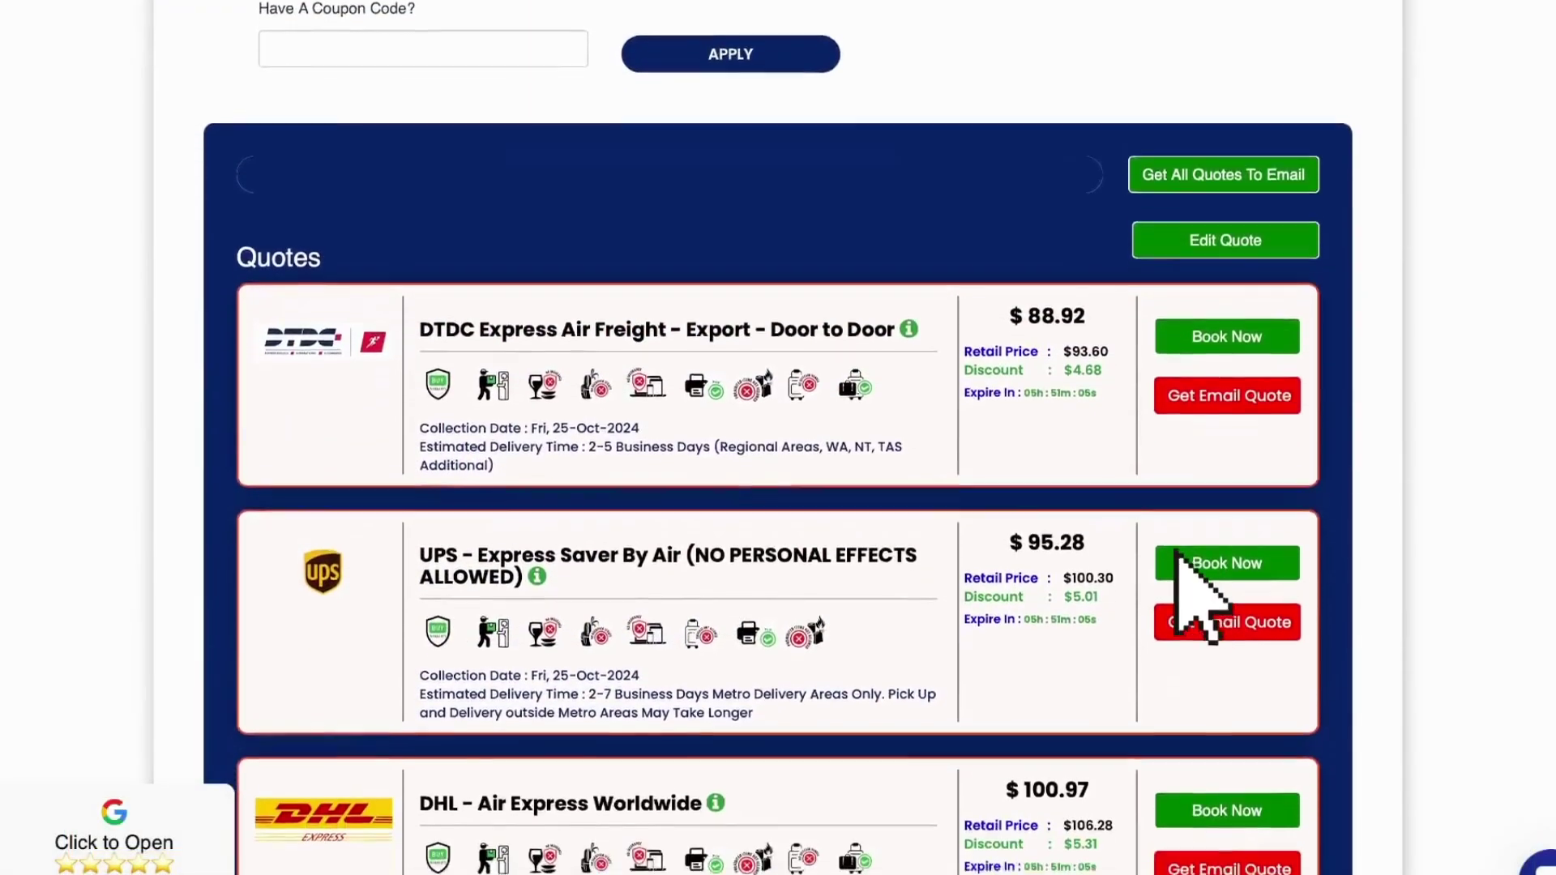
{"action": "scroll", "coordinate": [1330, 589], "scroll_direction": "down", "scroll_amount": 5}
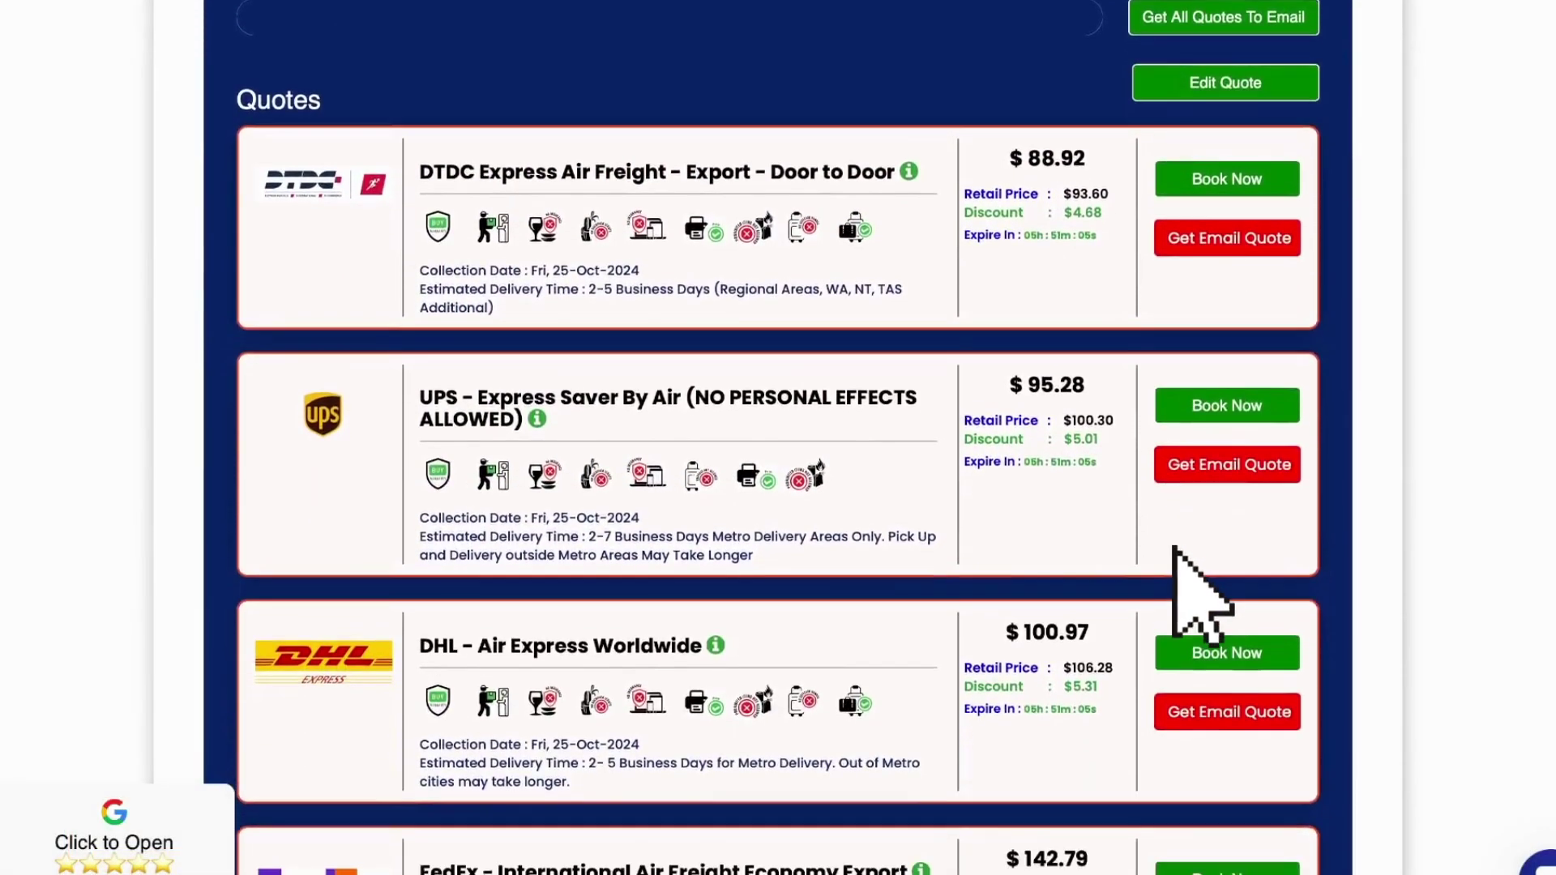
{"action": "scroll", "coordinate": [1200, 595], "scroll_direction": "down", "scroll_amount": 4}
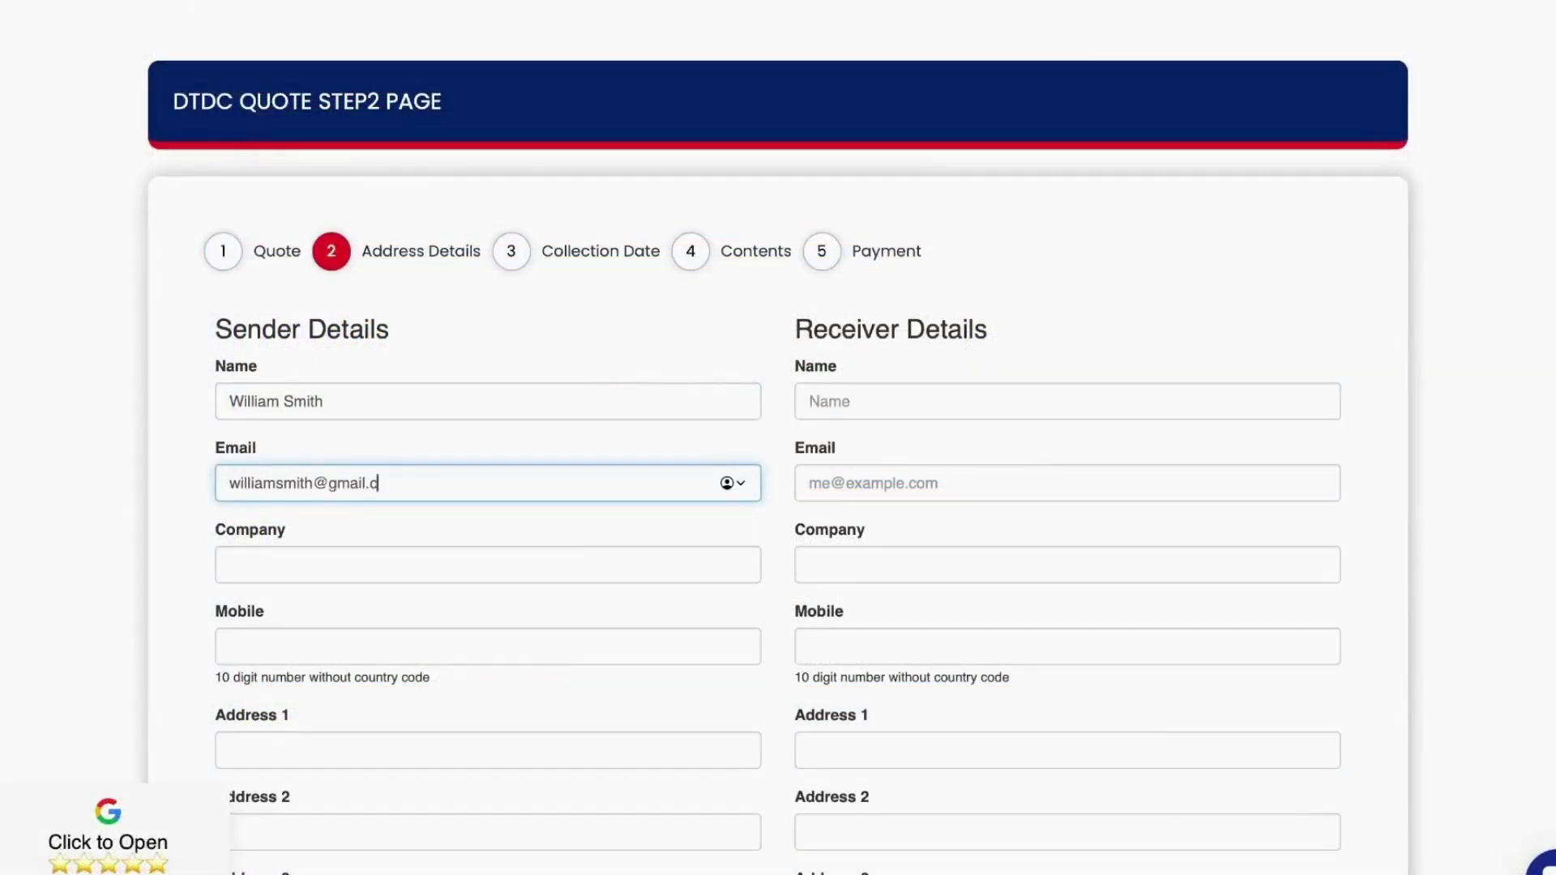
Complete the sender's e-mail, enter the sender's mobile number, and submit the address details.
{"action": "type", "text": "com"}
{"action": "scroll", "coordinate": [778, 438], "scroll_direction": "down", "scroll_amount": 3}
{"action": "left_click", "coordinate": [486, 434]}
{"action": "type", "text": "1234567890"}
{"action": "scroll", "coordinate": [778, 438], "scroll_direction": "down", "scroll_amount": 1}
{"action": "left_click", "coordinate": [487, 434]}
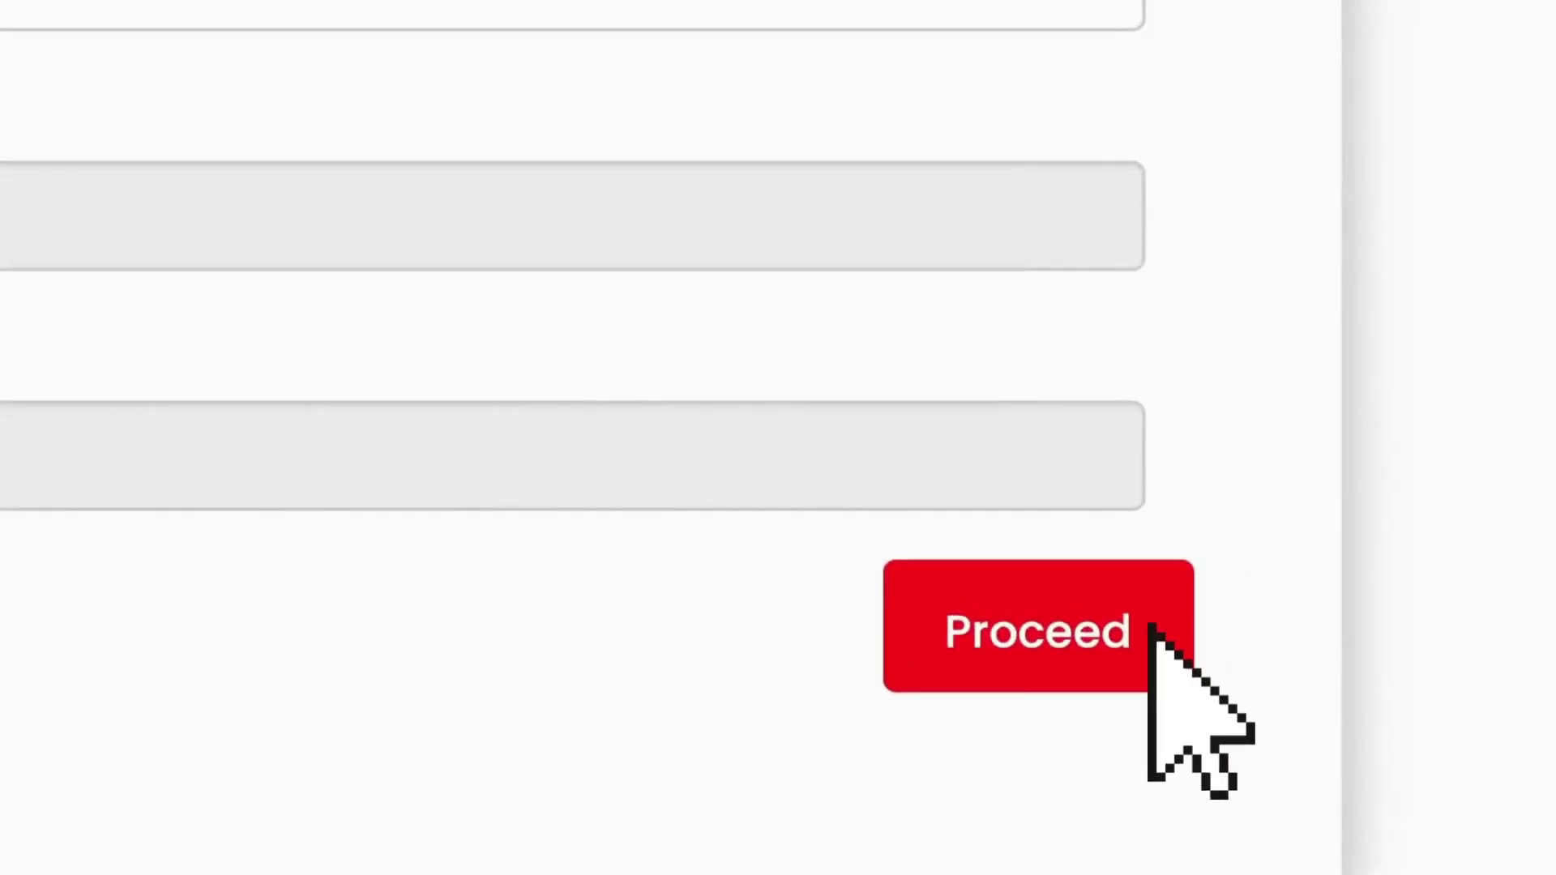
{"action": "left_click", "coordinate": [1155, 636]}
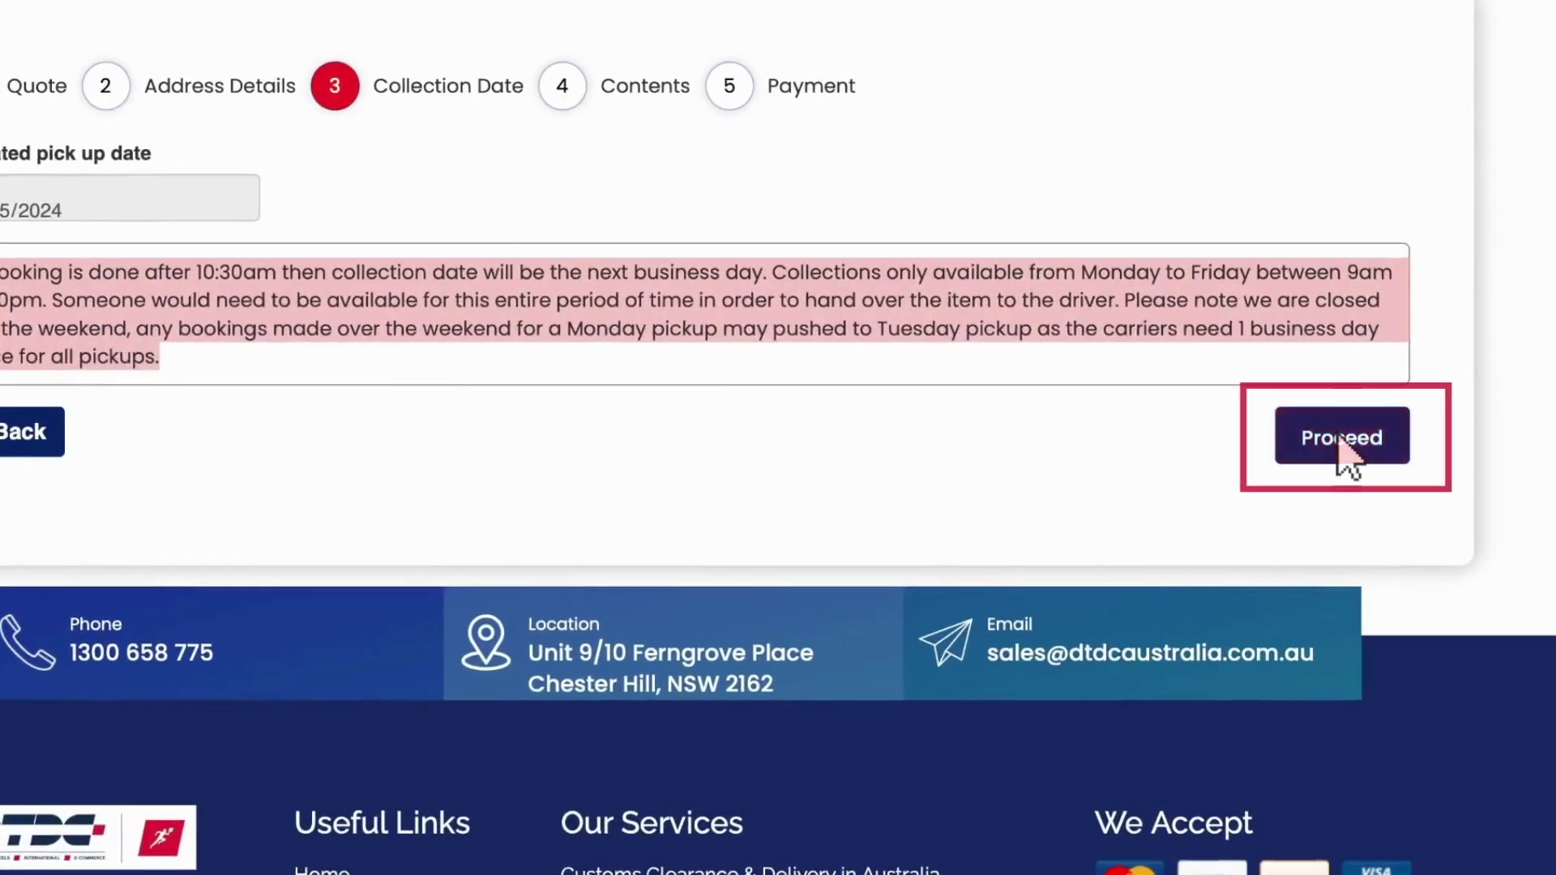
Continue past the collection date, describe the contents as "books, bags, clothes, and shoes", and accept the Terms & Conditions to reach payment.
{"action": "left_click", "coordinate": [1318, 474]}
{"action": "type", "text": "books"}
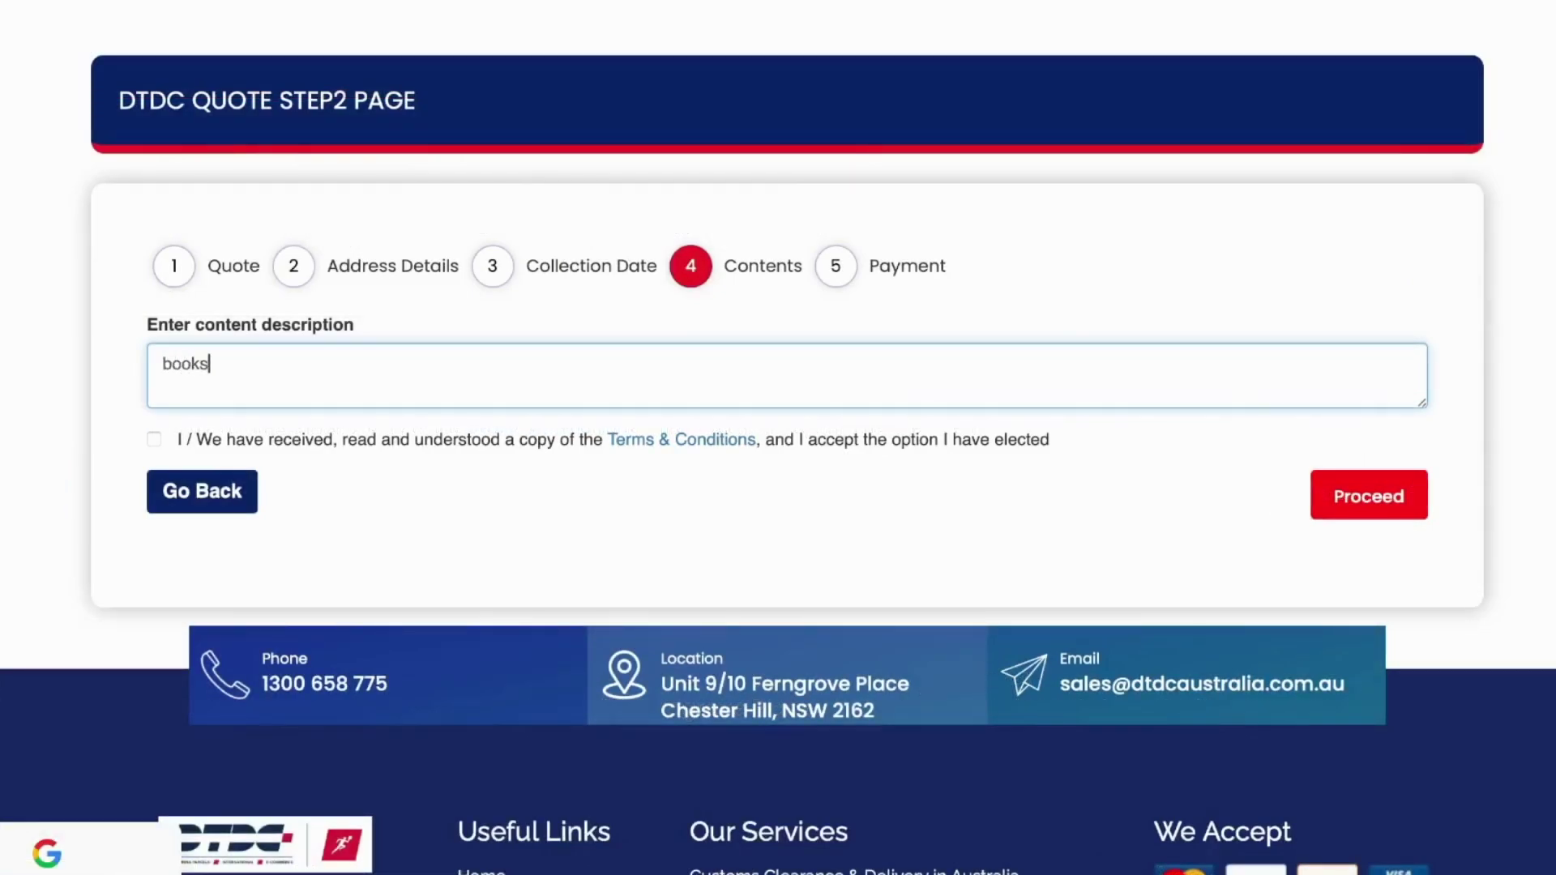
{"action": "type", "text": ", bags, clothes, and shoes"}
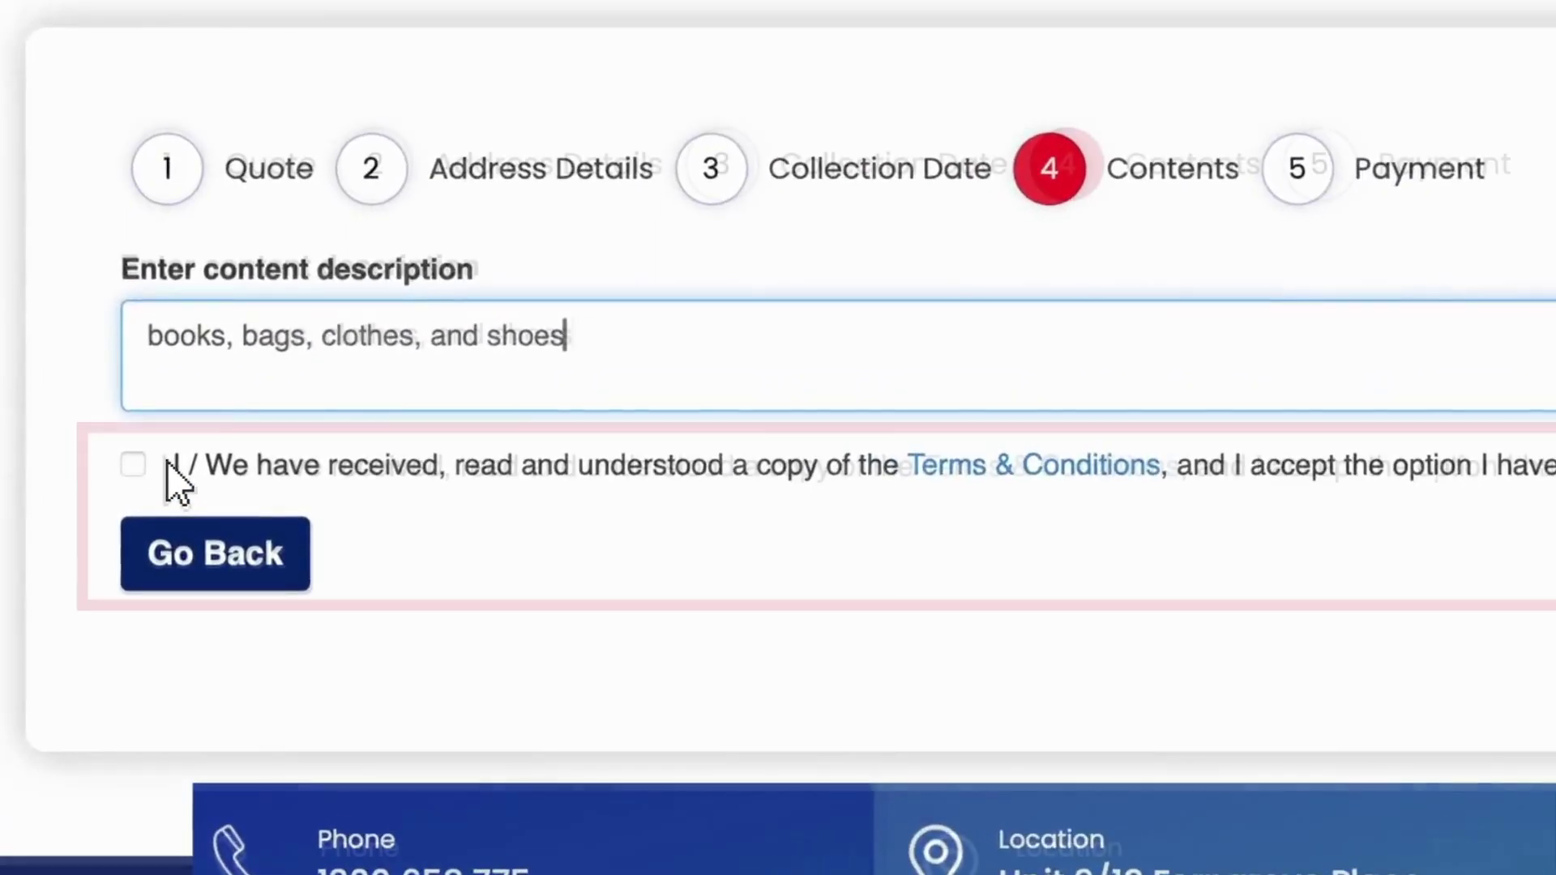
{"action": "left_click", "coordinate": [135, 466]}
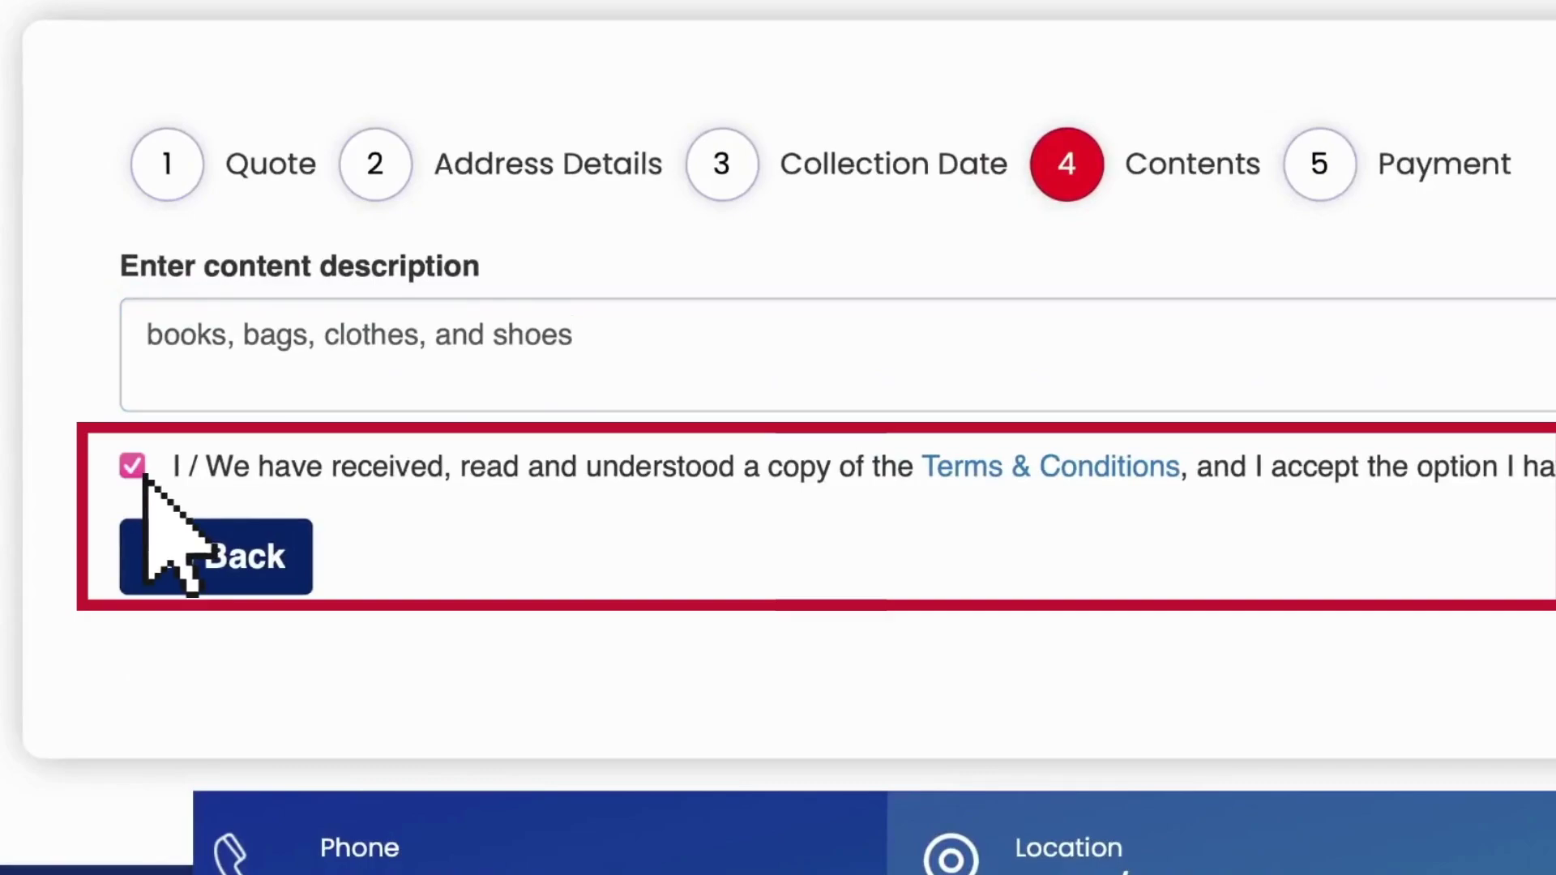
{"action": "left_click", "coordinate": [1400, 535]}
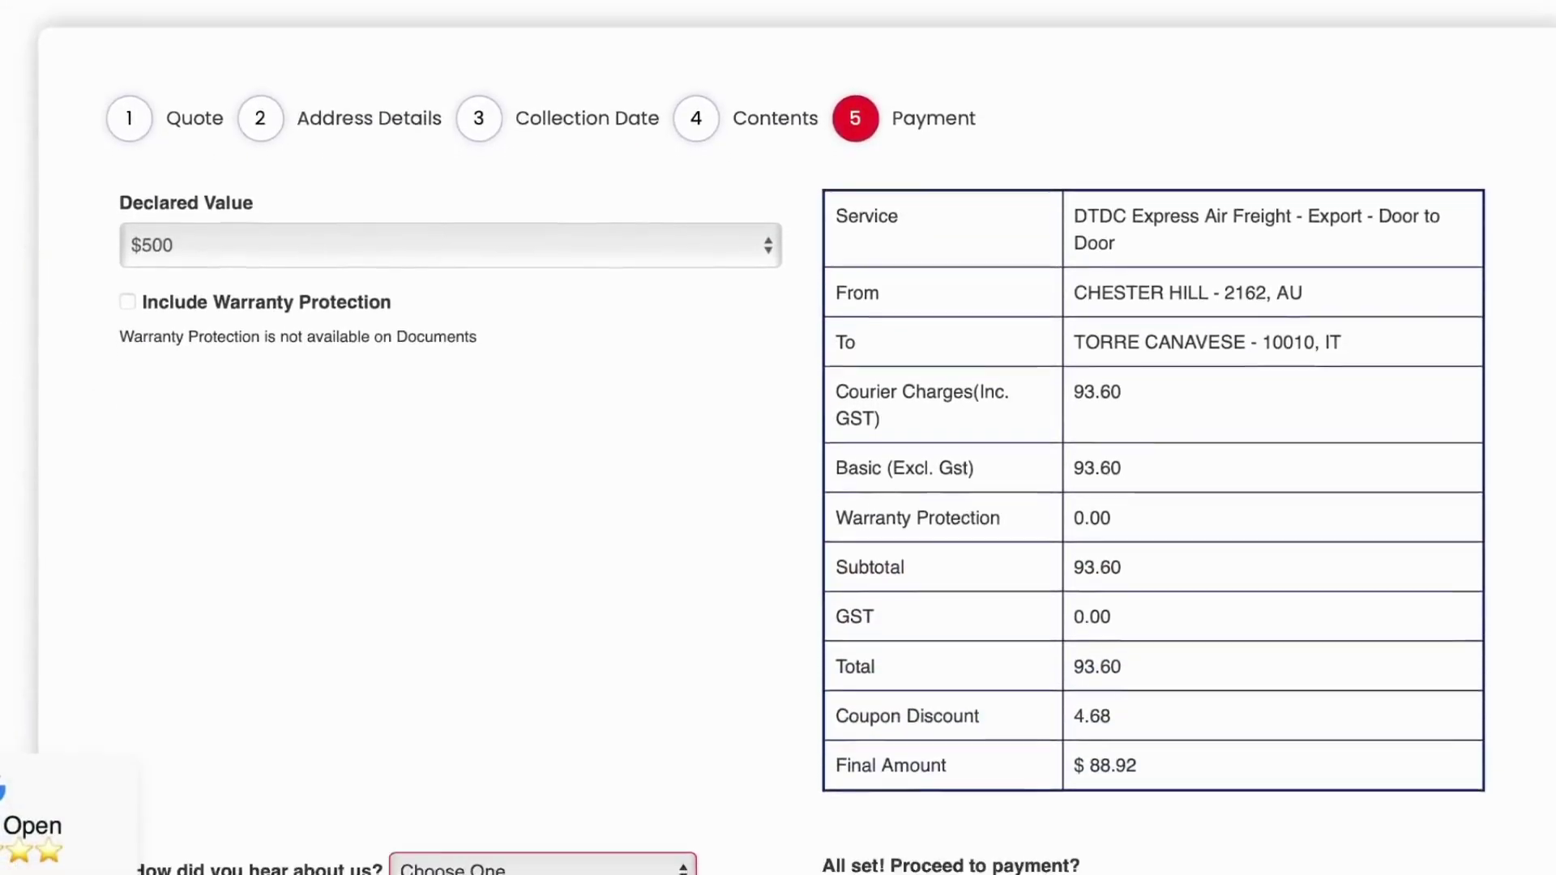
Look through the available declared value options for the shipment, up to $4000.
{"action": "scroll", "coordinate": [778, 437], "scroll_direction": "down", "scroll_amount": 1}
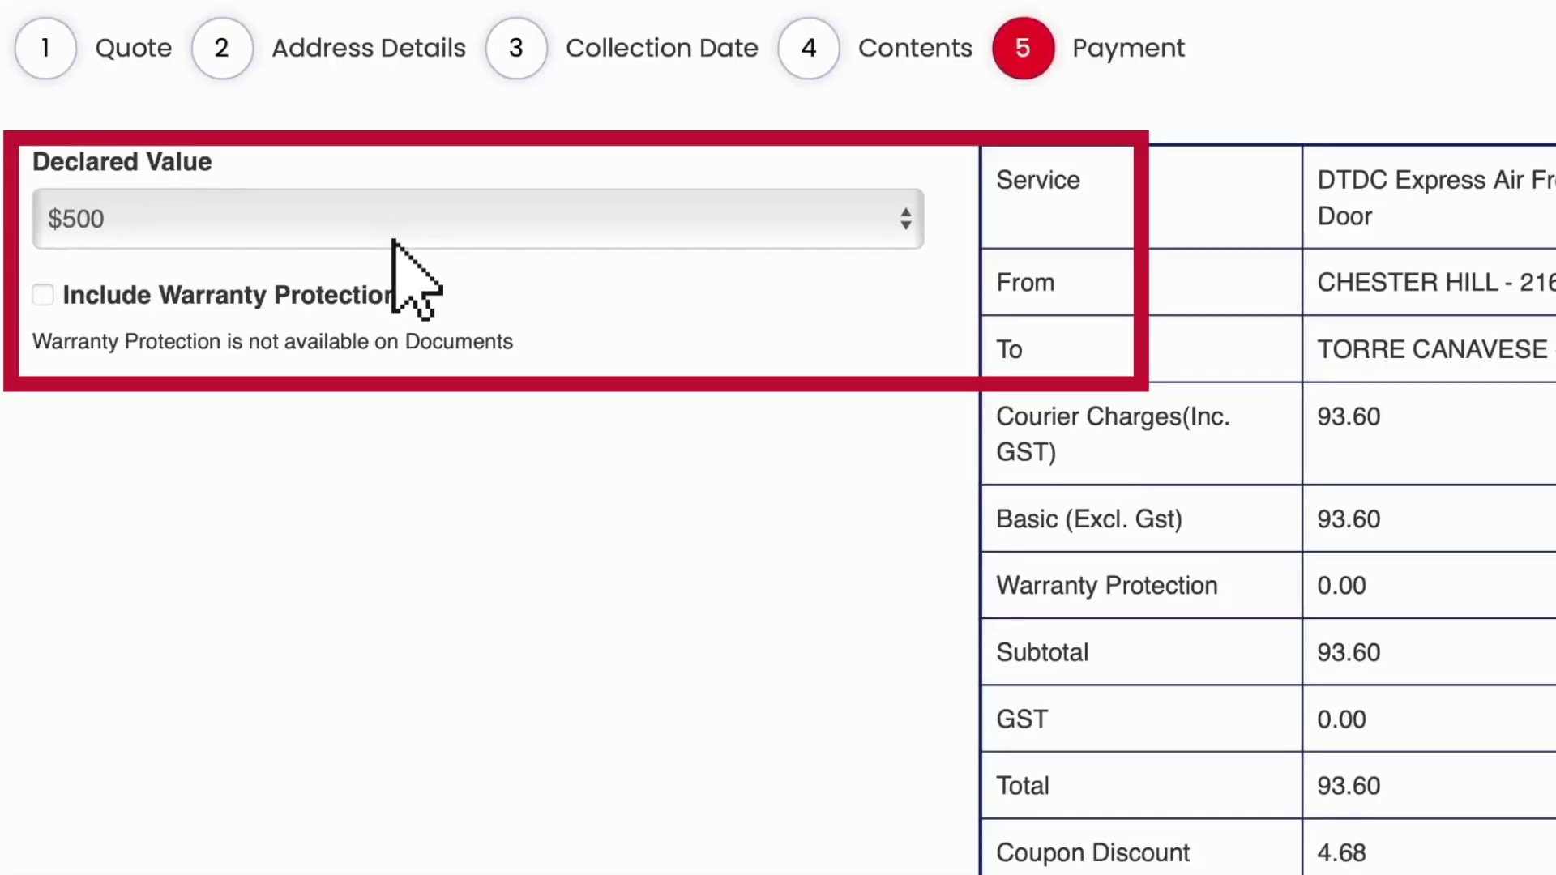
{"action": "left_click", "coordinate": [391, 237]}
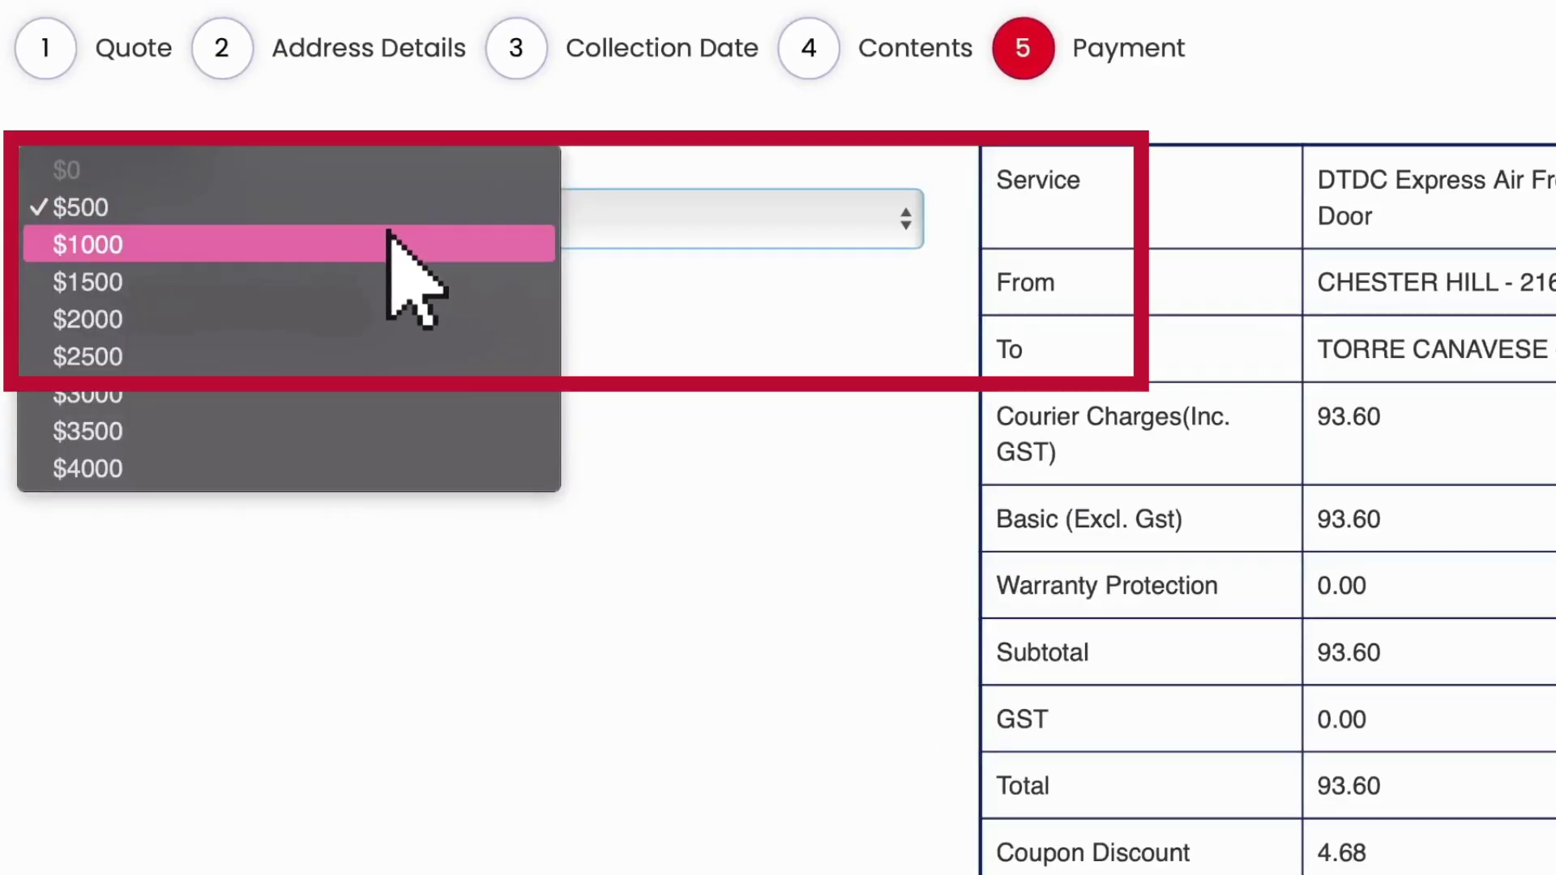
{"action": "key", "text": "Down"}
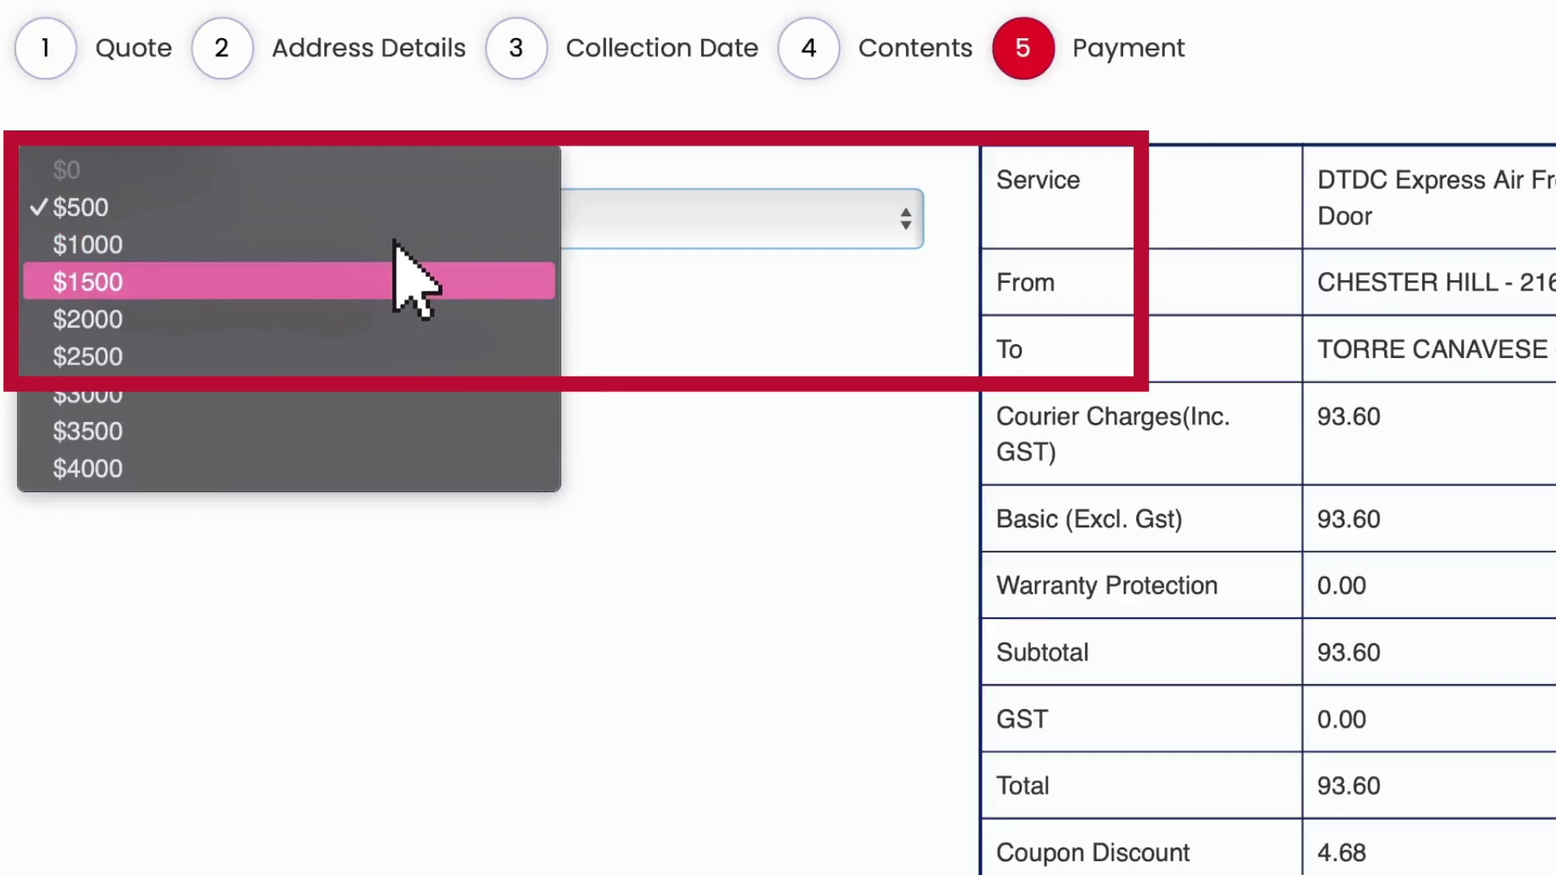
{"action": "key", "text": "Down"}
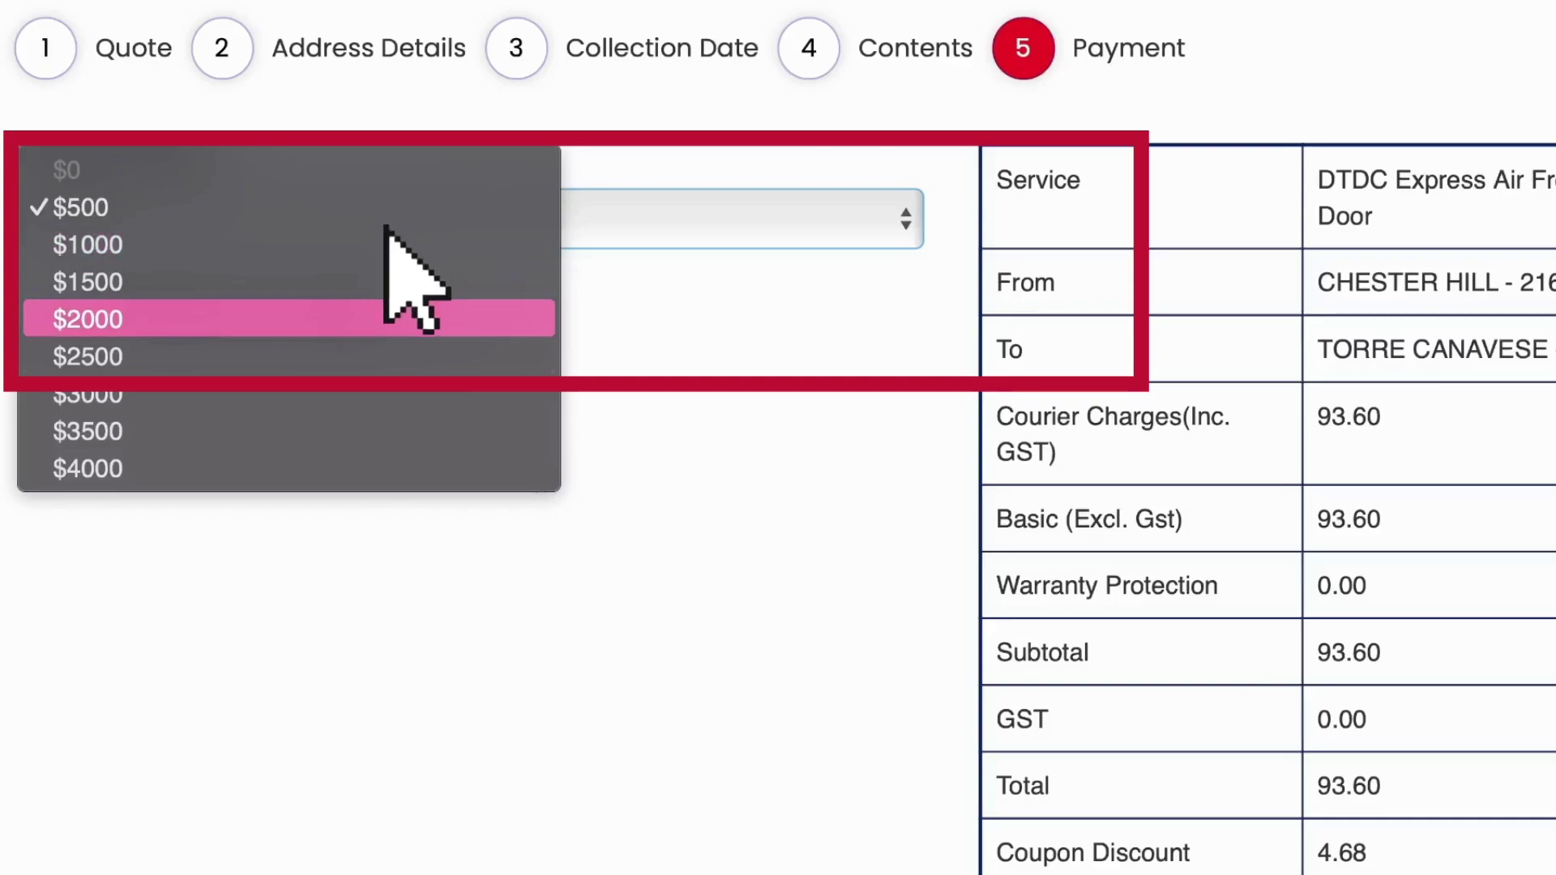
{"action": "key", "text": "Down"}
{"action": "key", "text": "Down"}
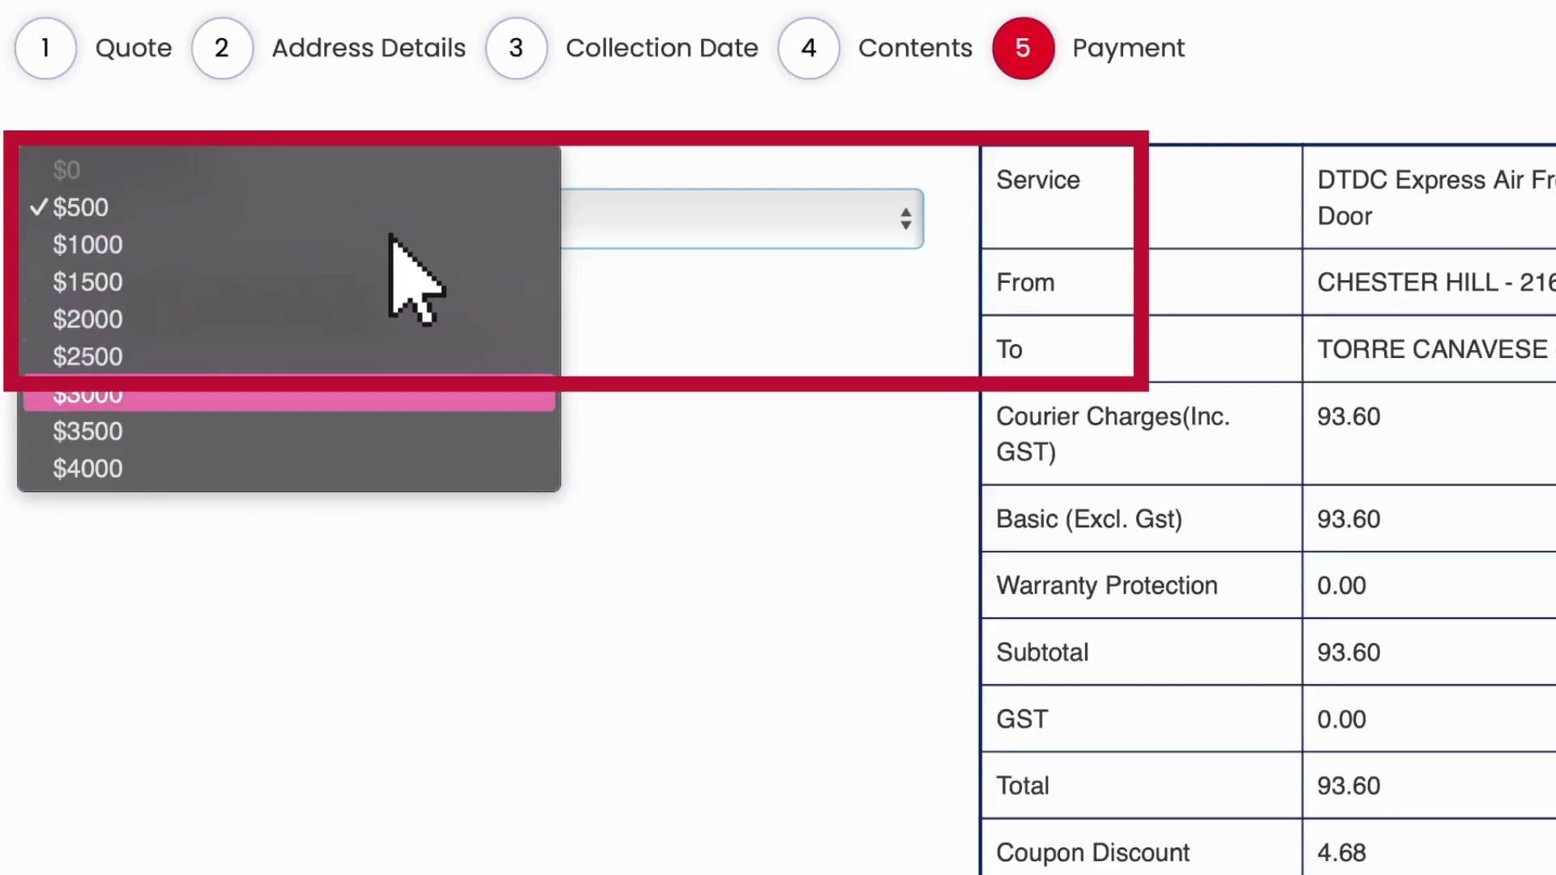
{"action": "key", "text": "Down"}
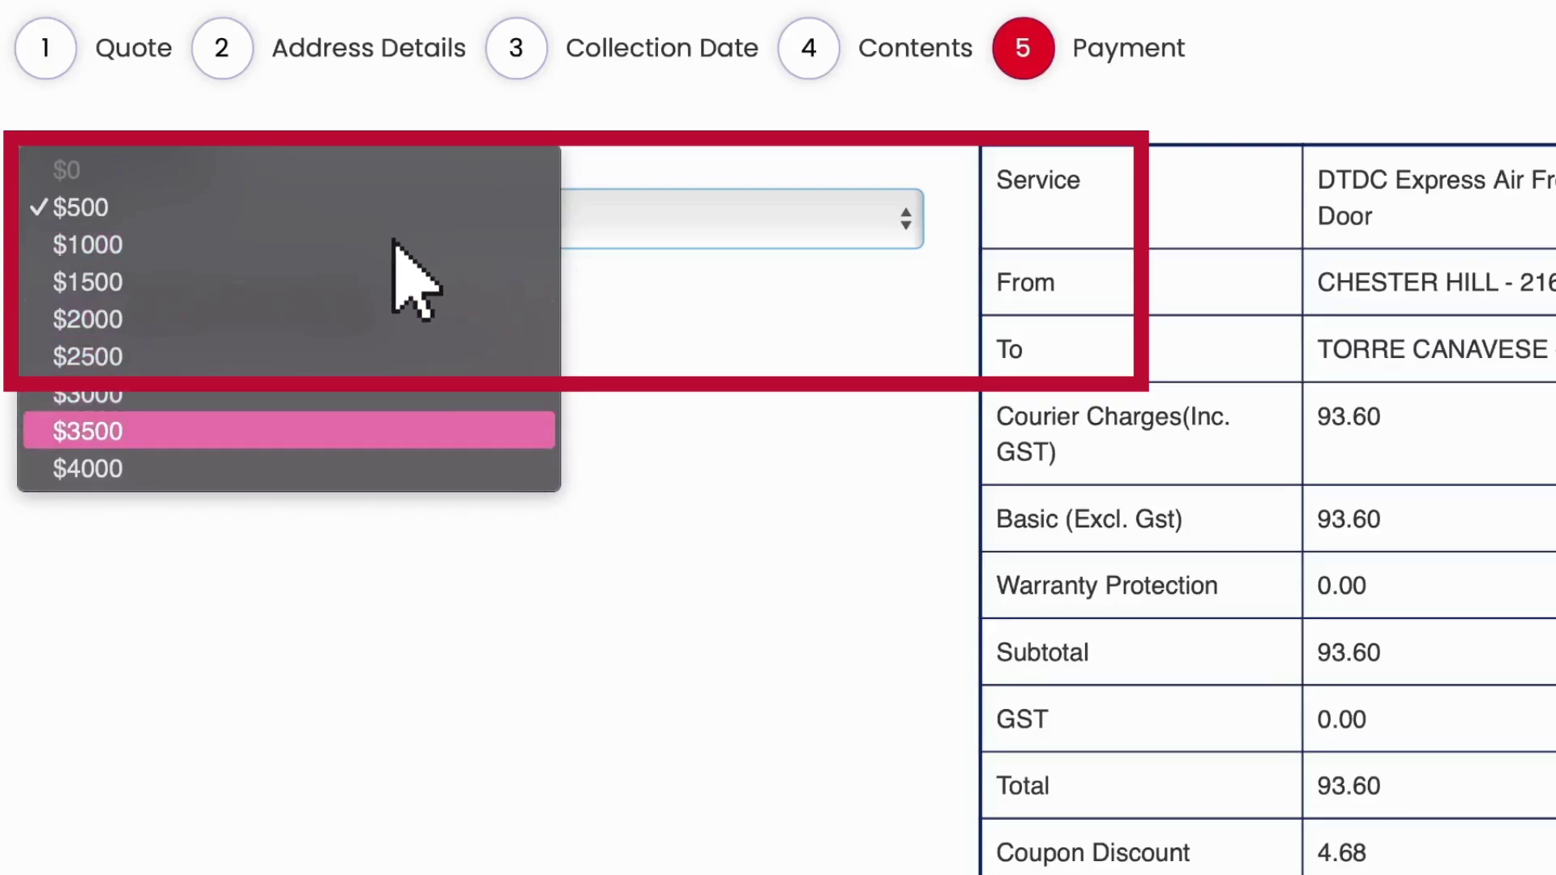
{"action": "key", "text": "Down"}
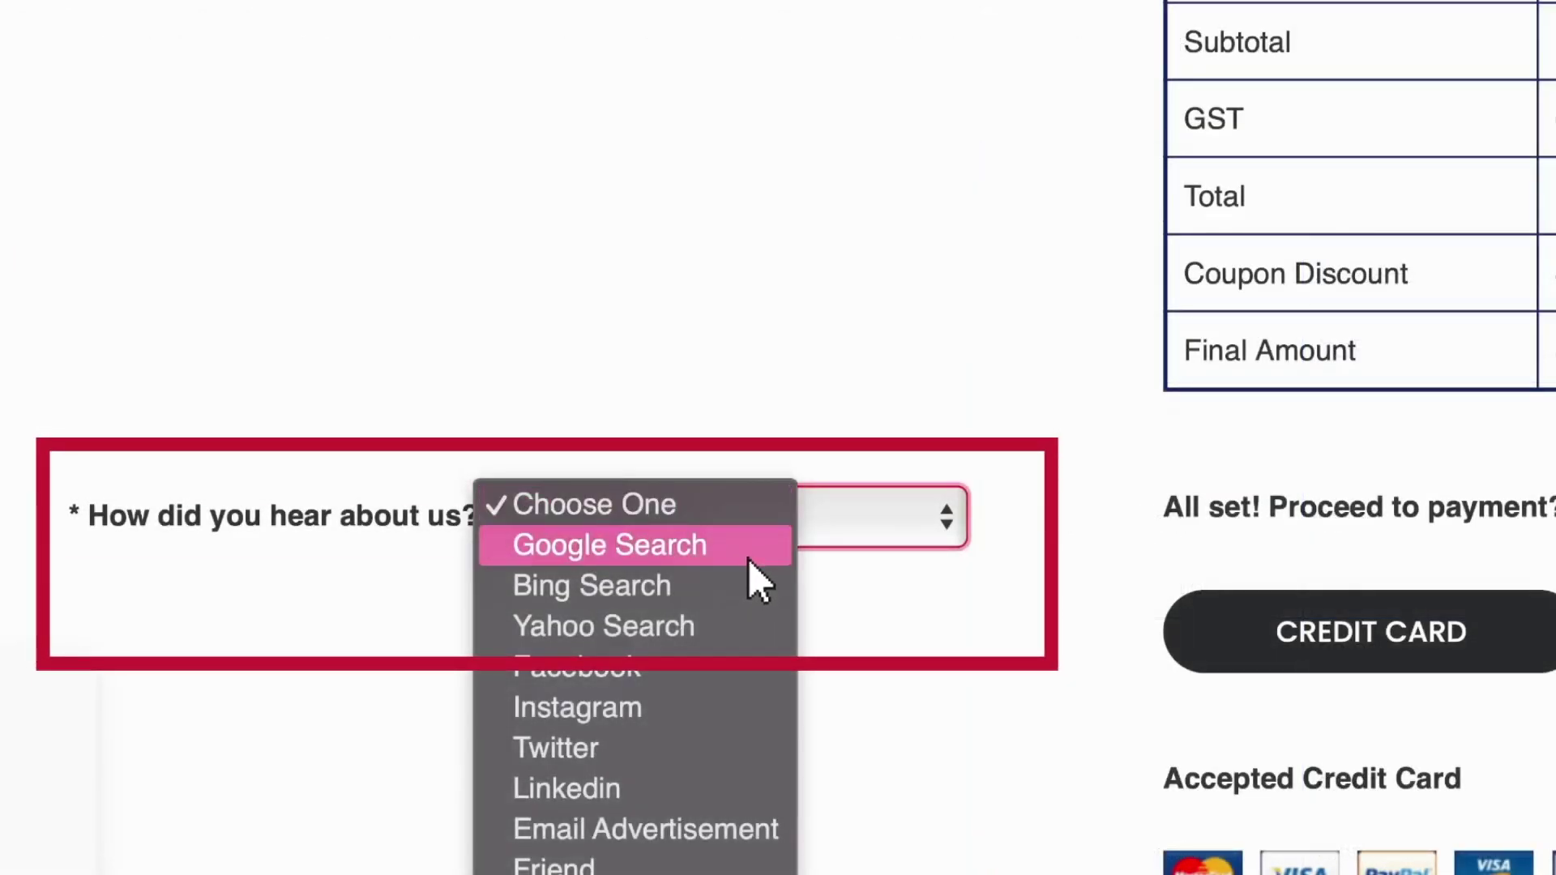
Choose Google Search as how you heard about the company and proceed to payment by credit card.
{"action": "left_click", "coordinate": [747, 559]}
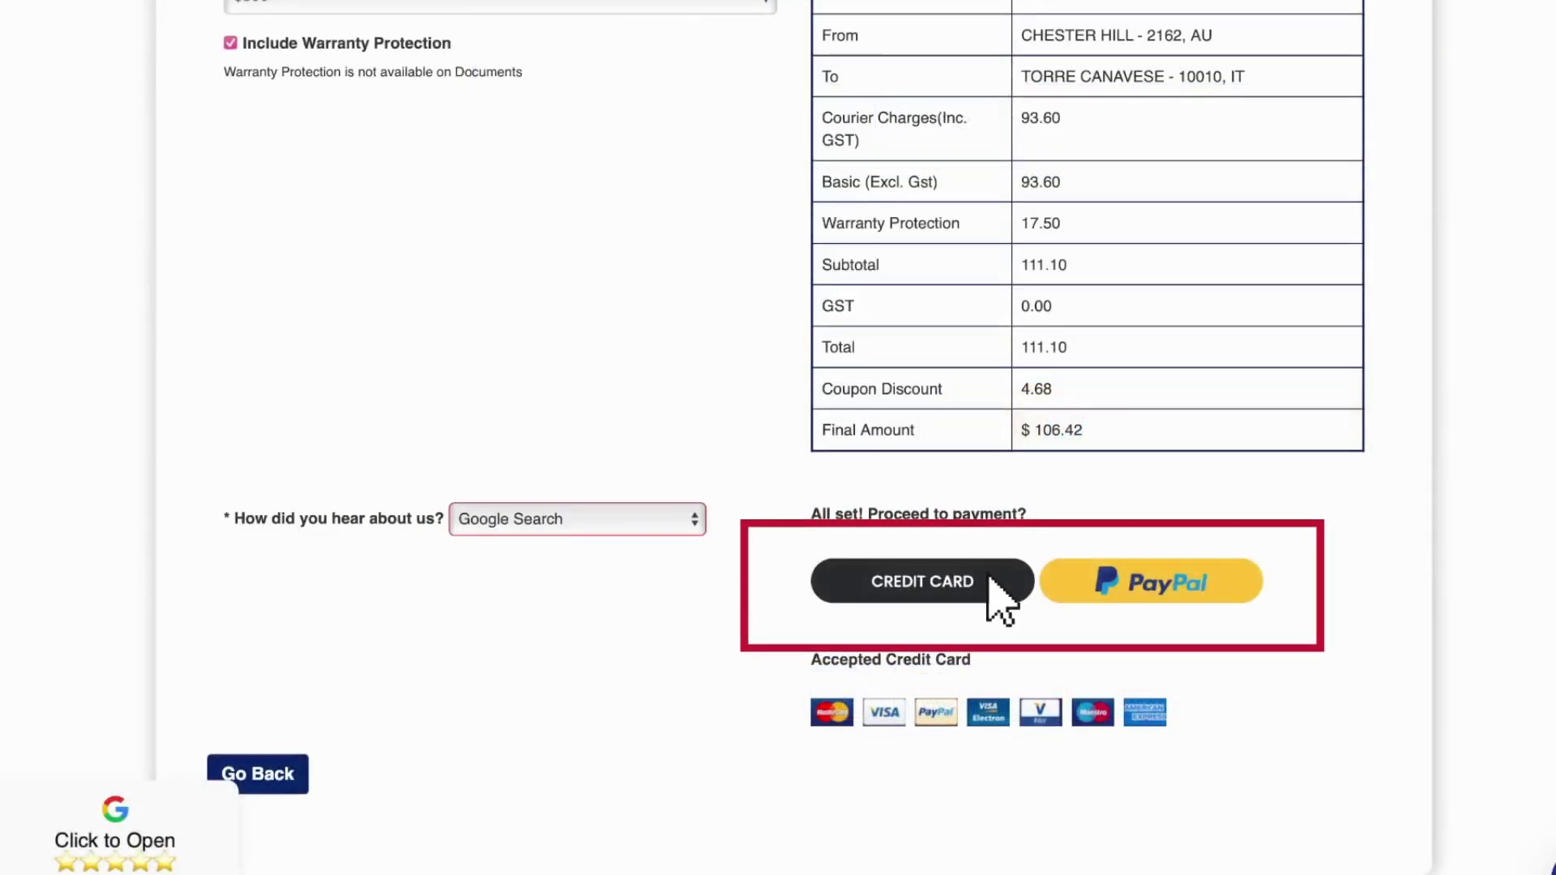
{"action": "left_click", "coordinate": [1002, 592]}
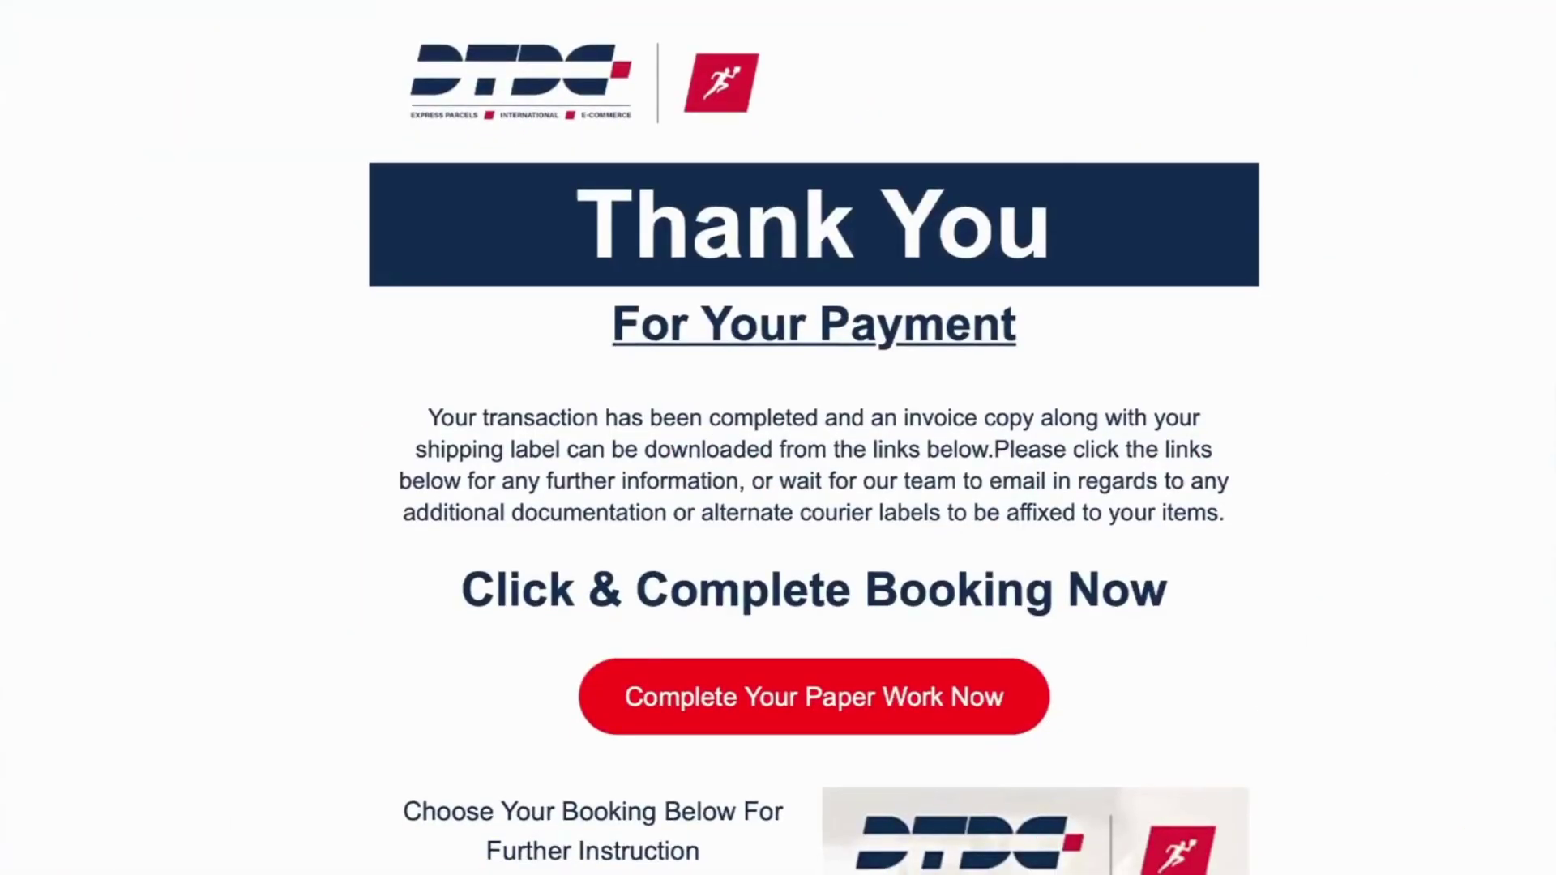
Review the booking types in the payment confirmation and open the further instructions for International Delivery.
{"action": "scroll", "coordinate": [810, 438], "scroll_direction": "down", "scroll_amount": 2}
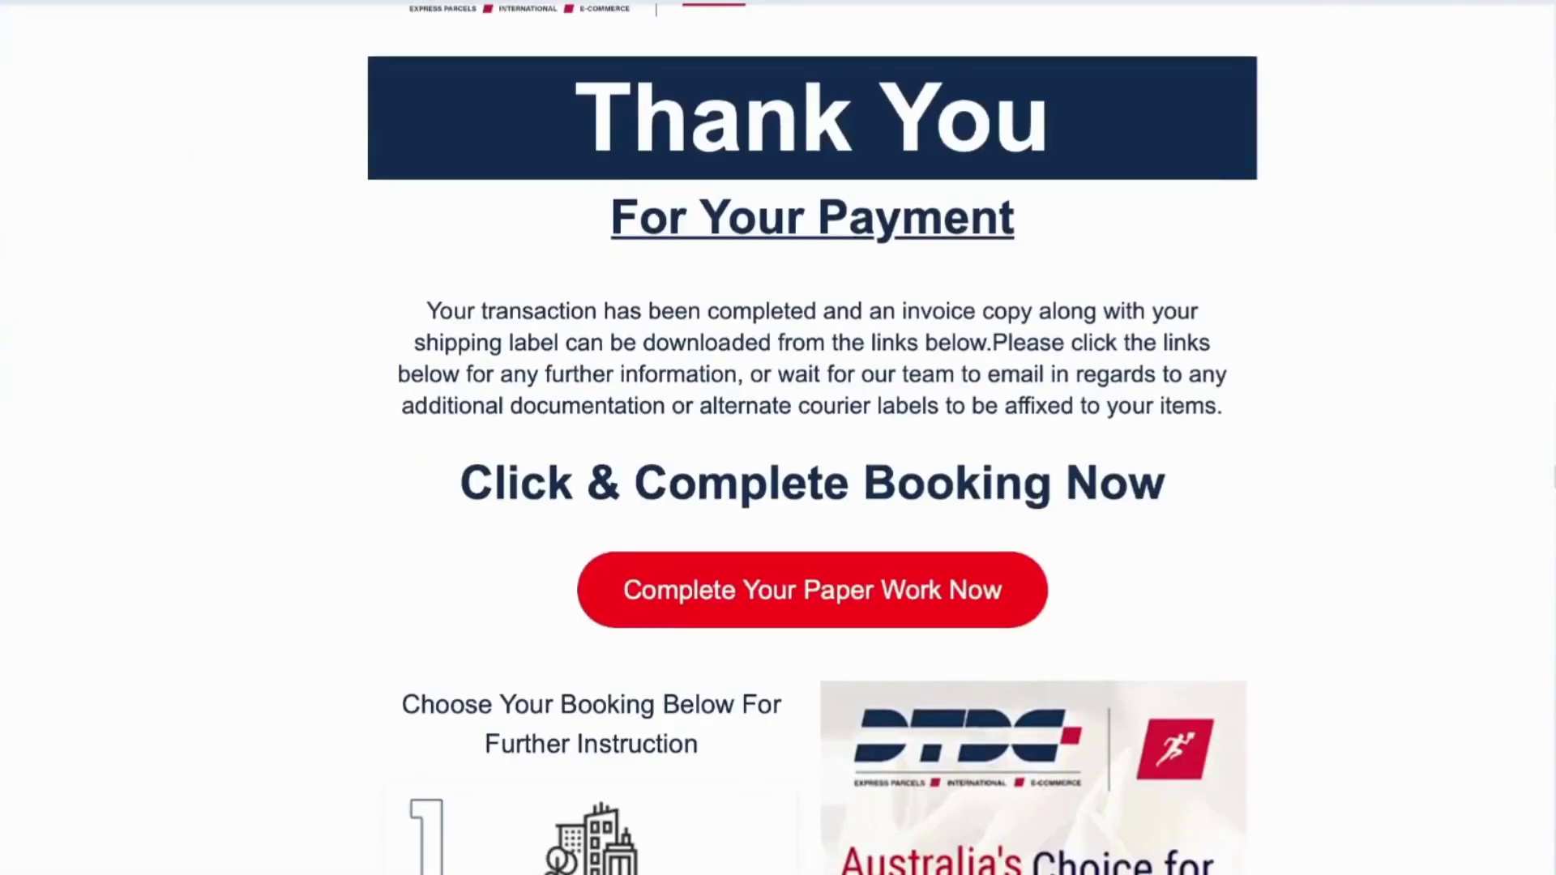
{"action": "scroll", "coordinate": [810, 437], "scroll_direction": "down", "scroll_amount": 5}
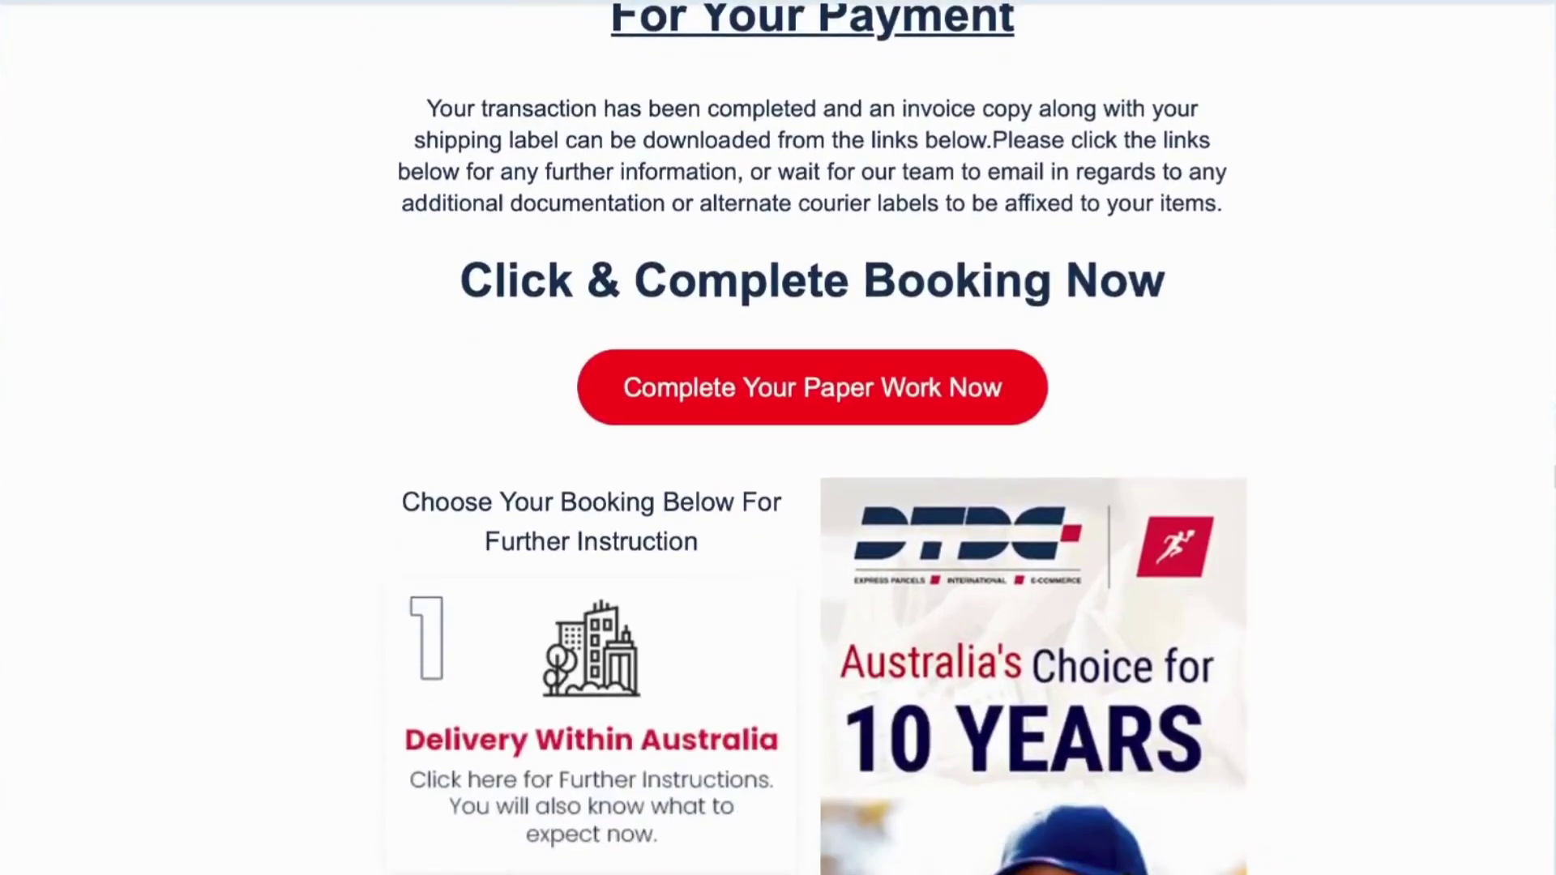
{"action": "scroll", "coordinate": [810, 438], "scroll_direction": "down", "scroll_amount": 2}
{"action": "scroll", "coordinate": [811, 437], "scroll_direction": "down", "scroll_amount": 2}
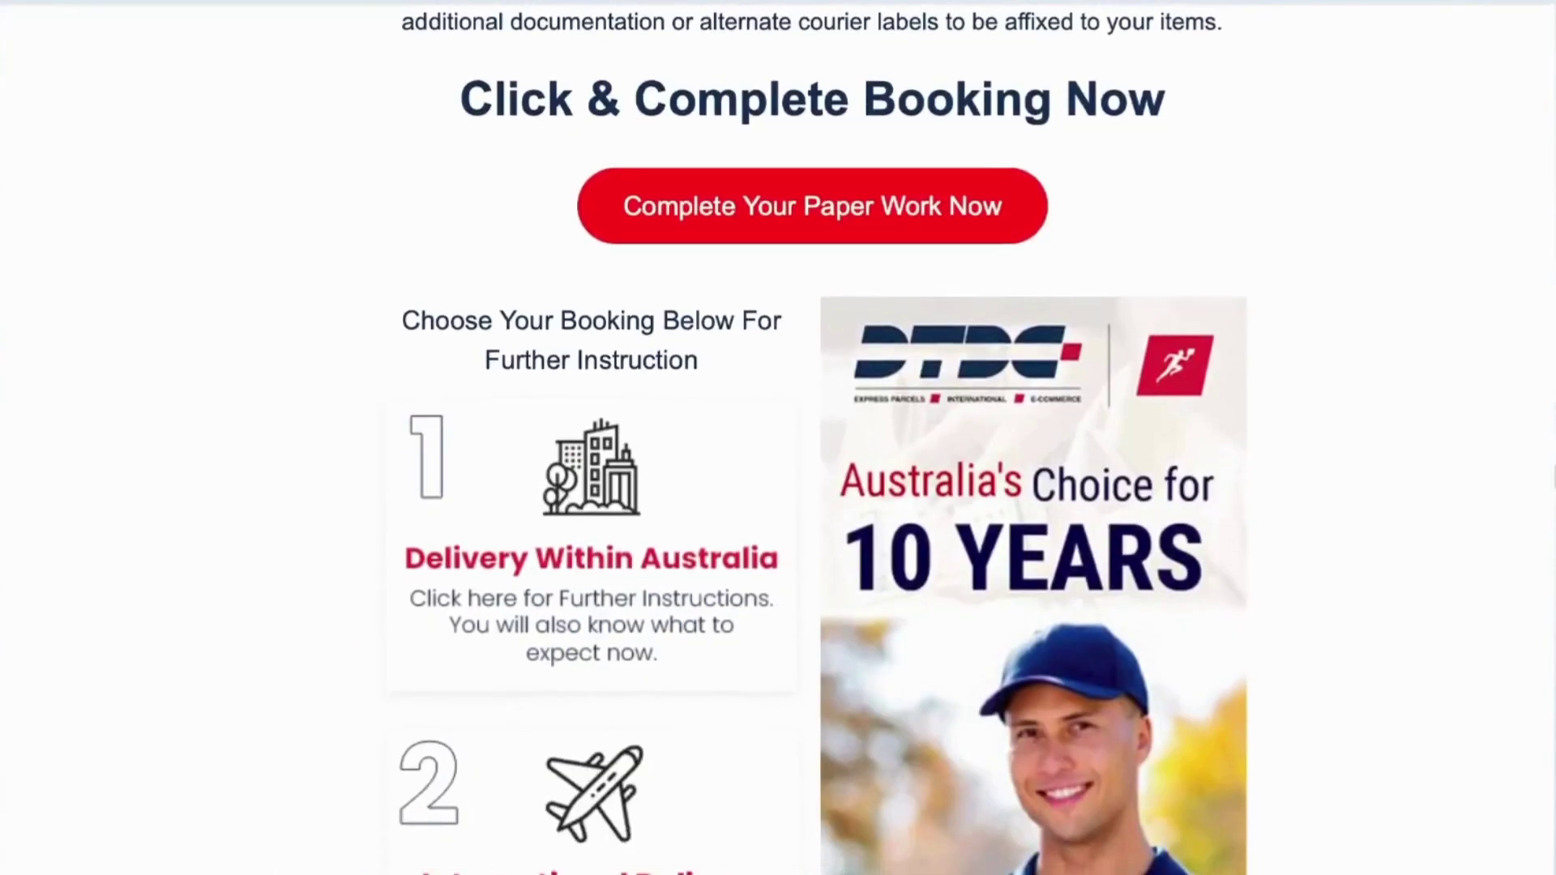
{"action": "scroll", "coordinate": [810, 437], "scroll_direction": "down", "scroll_amount": 2}
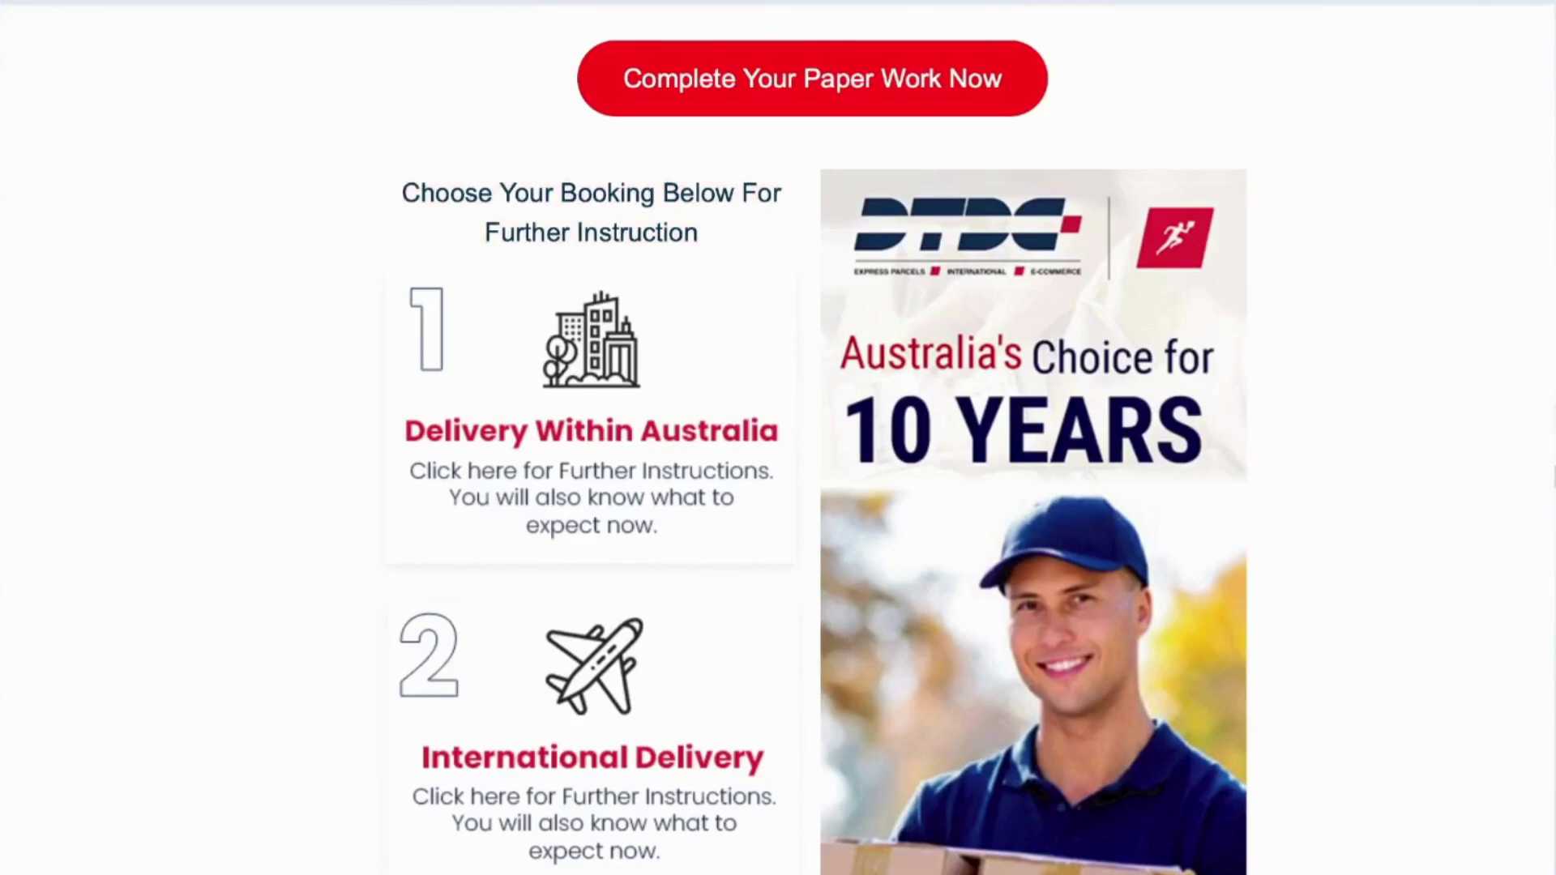
{"action": "scroll", "coordinate": [778, 438], "scroll_direction": "down", "scroll_amount": 3}
{"action": "scroll", "coordinate": [778, 438], "scroll_direction": "down", "scroll_amount": 3}
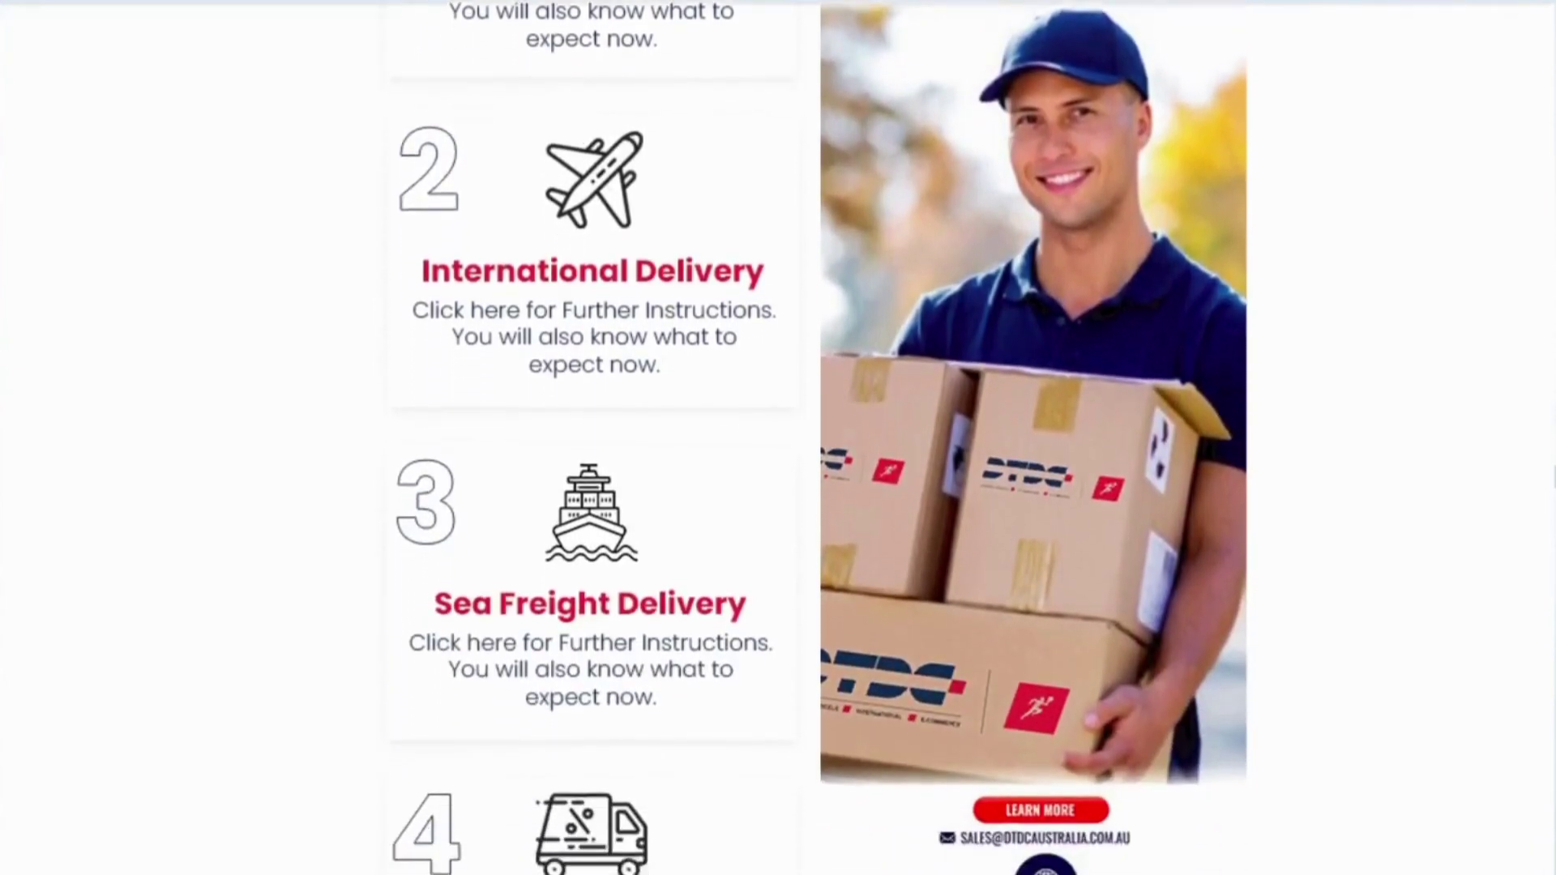
{"action": "scroll", "coordinate": [779, 438], "scroll_direction": "down", "scroll_amount": 2}
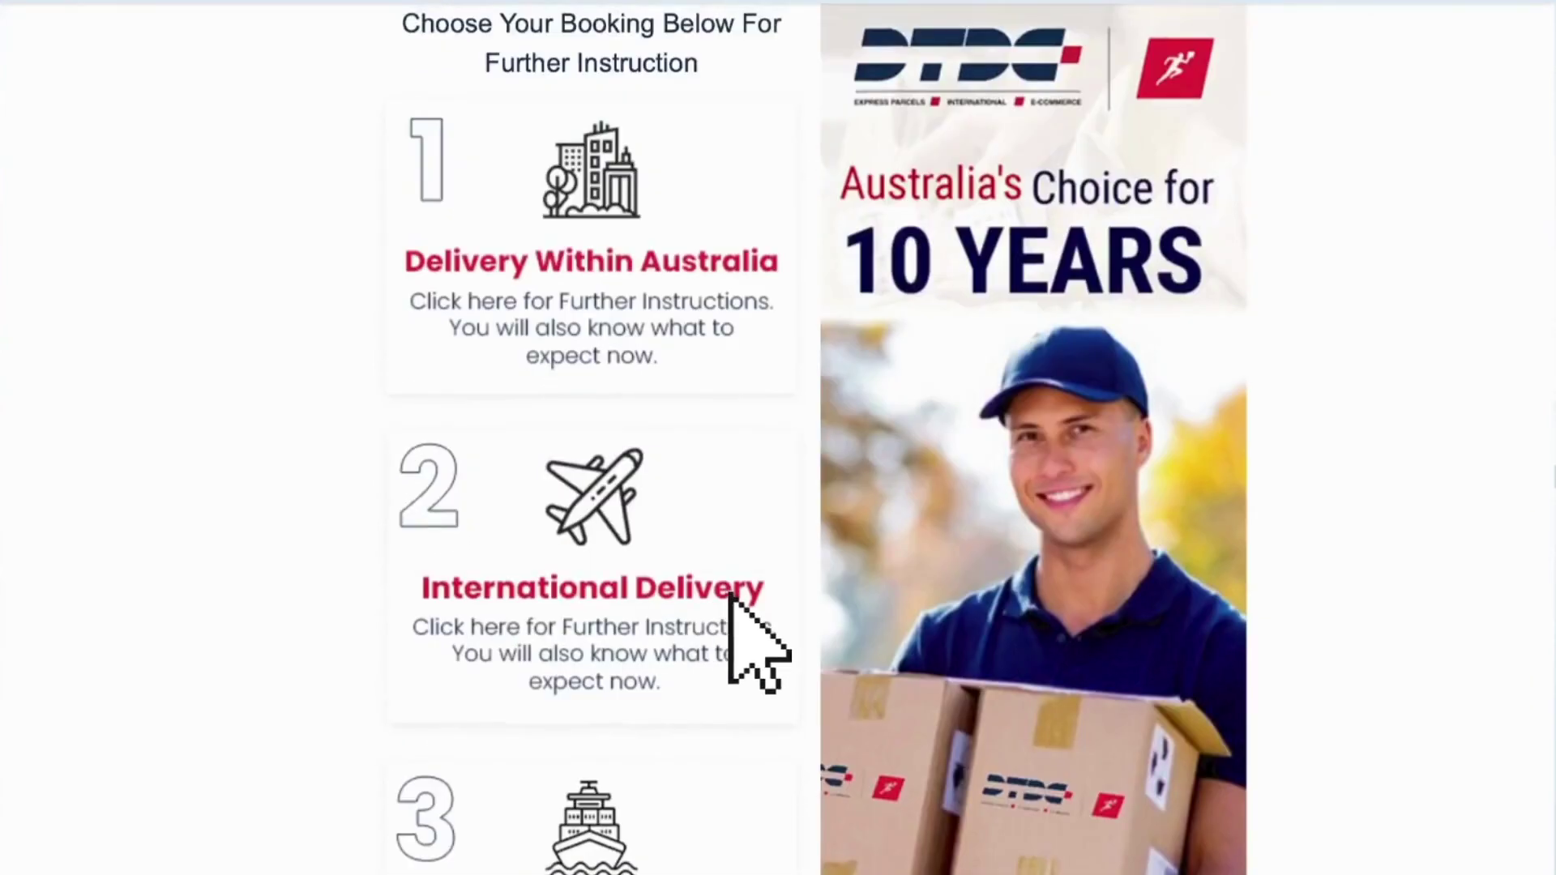
{"action": "left_click", "coordinate": [732, 598]}
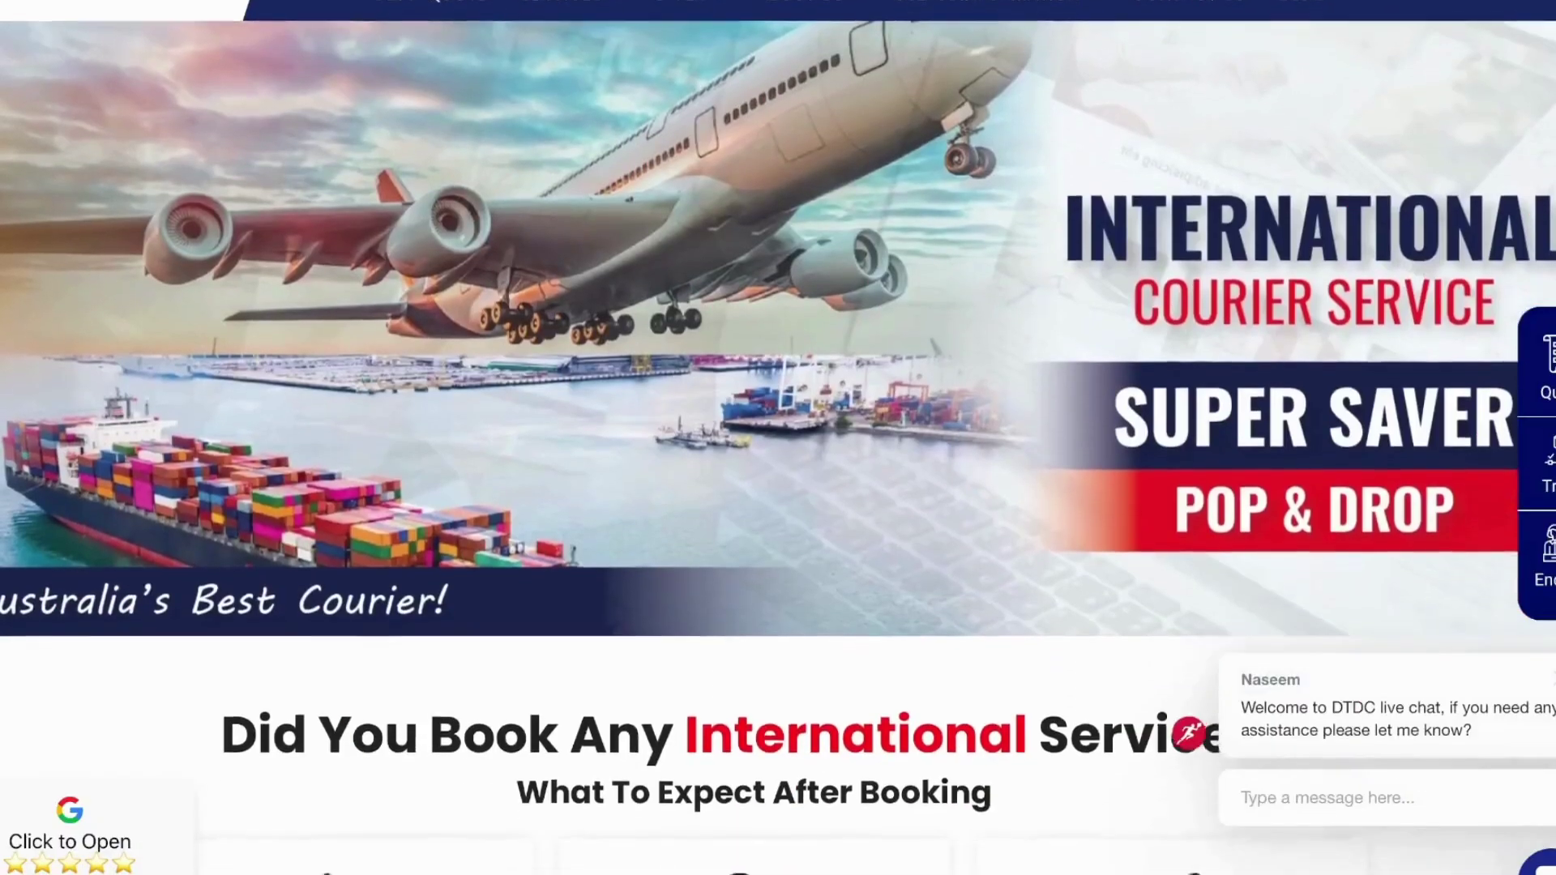
{"action": "scroll", "coordinate": [779, 437], "scroll_direction": "down", "scroll_amount": 3}
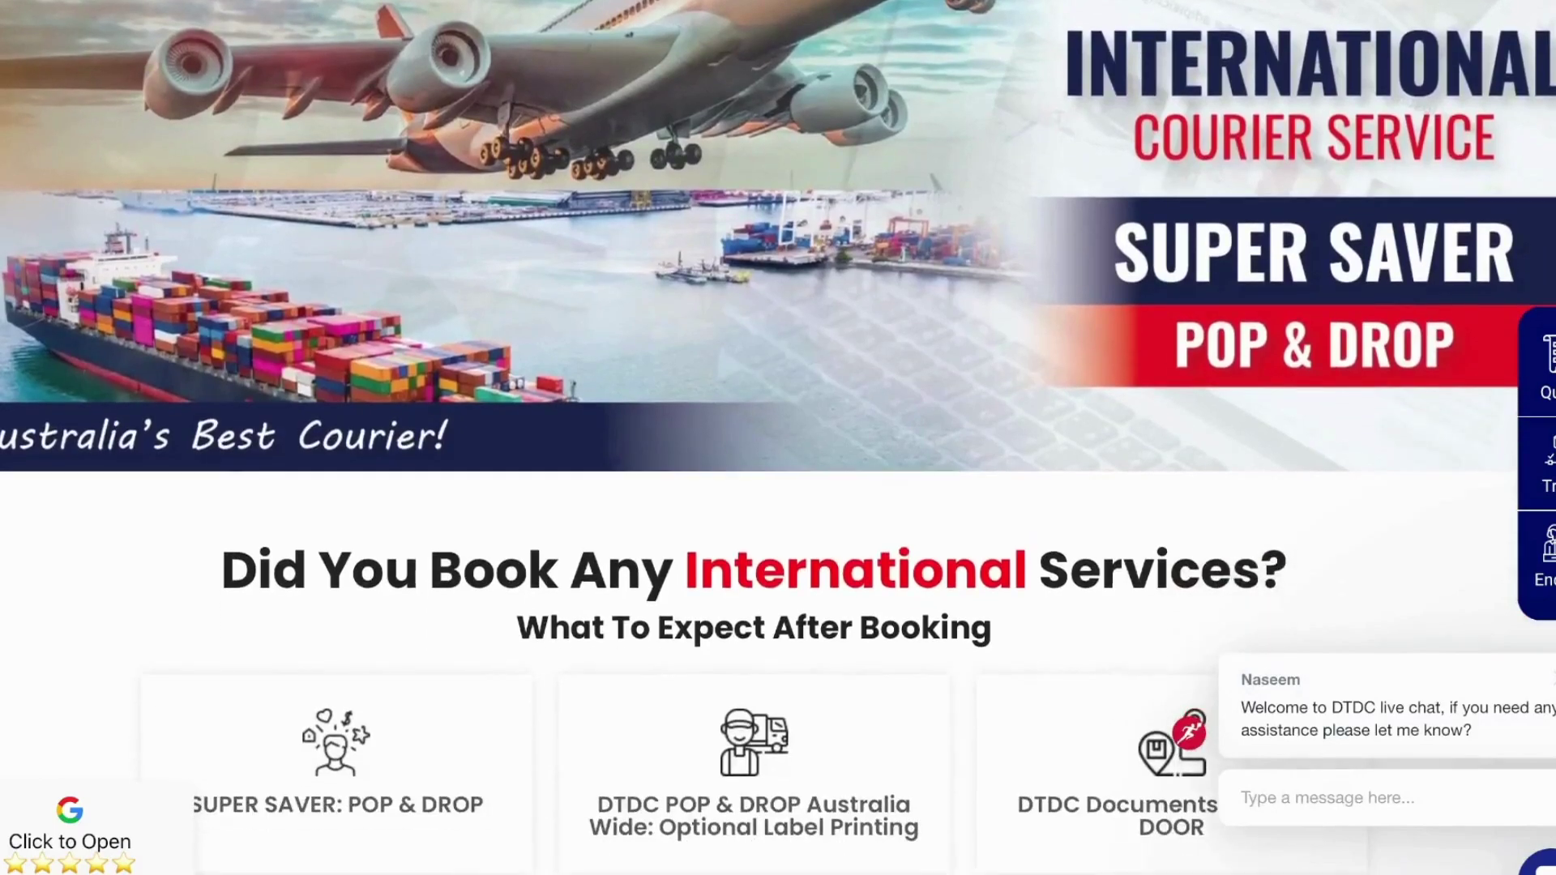
Open the after-booking information for DTDC Express Air Freight - Export - Door to Door among the international services.
{"action": "scroll", "coordinate": [778, 438], "scroll_direction": "down", "scroll_amount": 6}
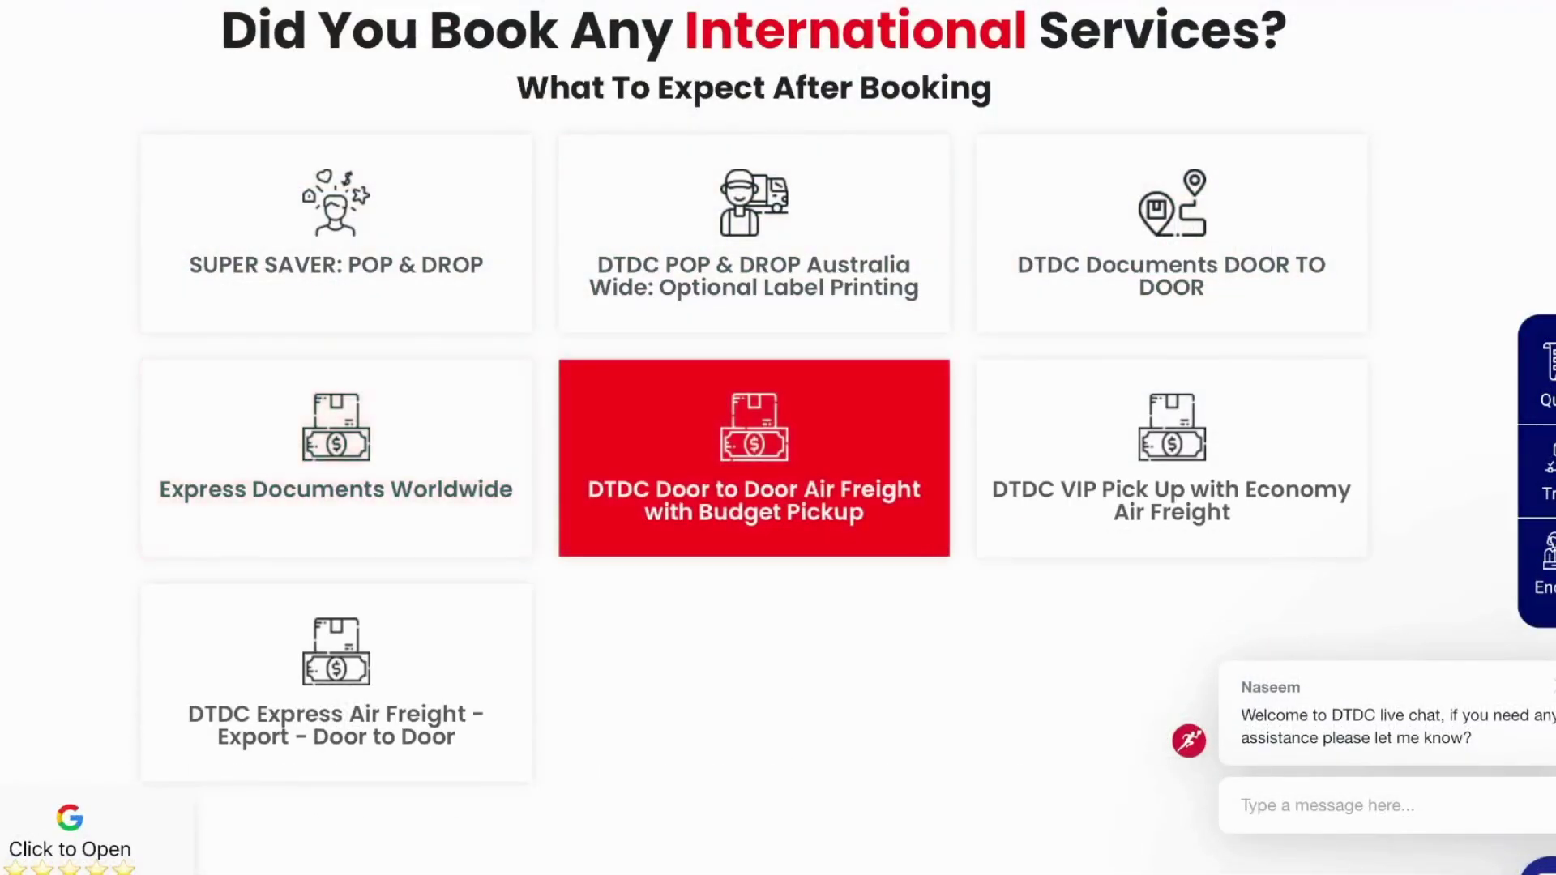
{"action": "left_click", "coordinate": [339, 710]}
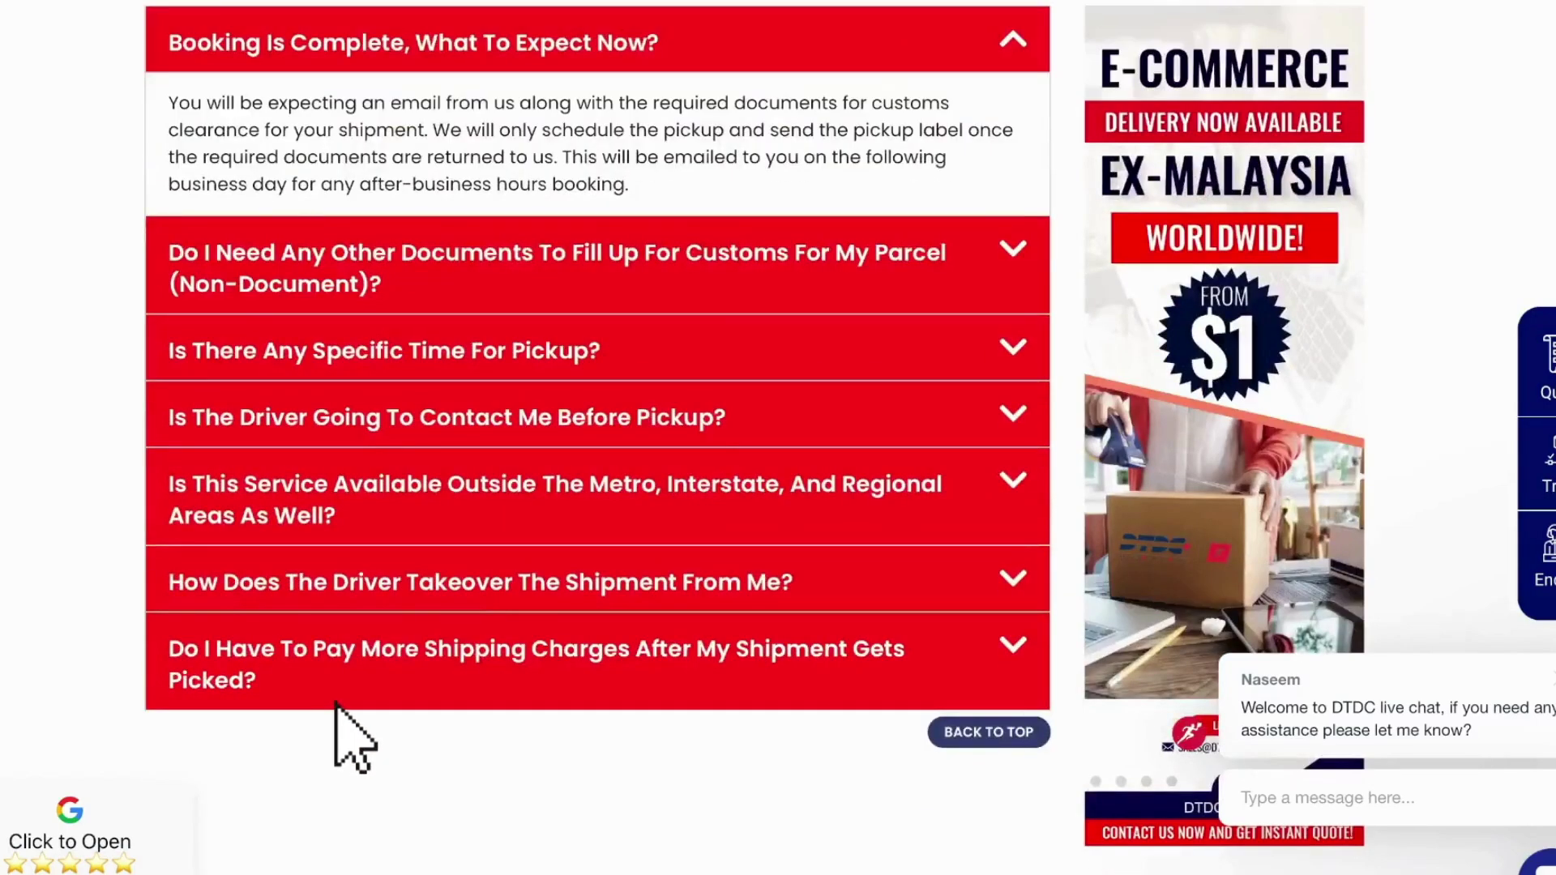
{"action": "scroll", "coordinate": [349, 738], "scroll_direction": "up", "scroll_amount": 2}
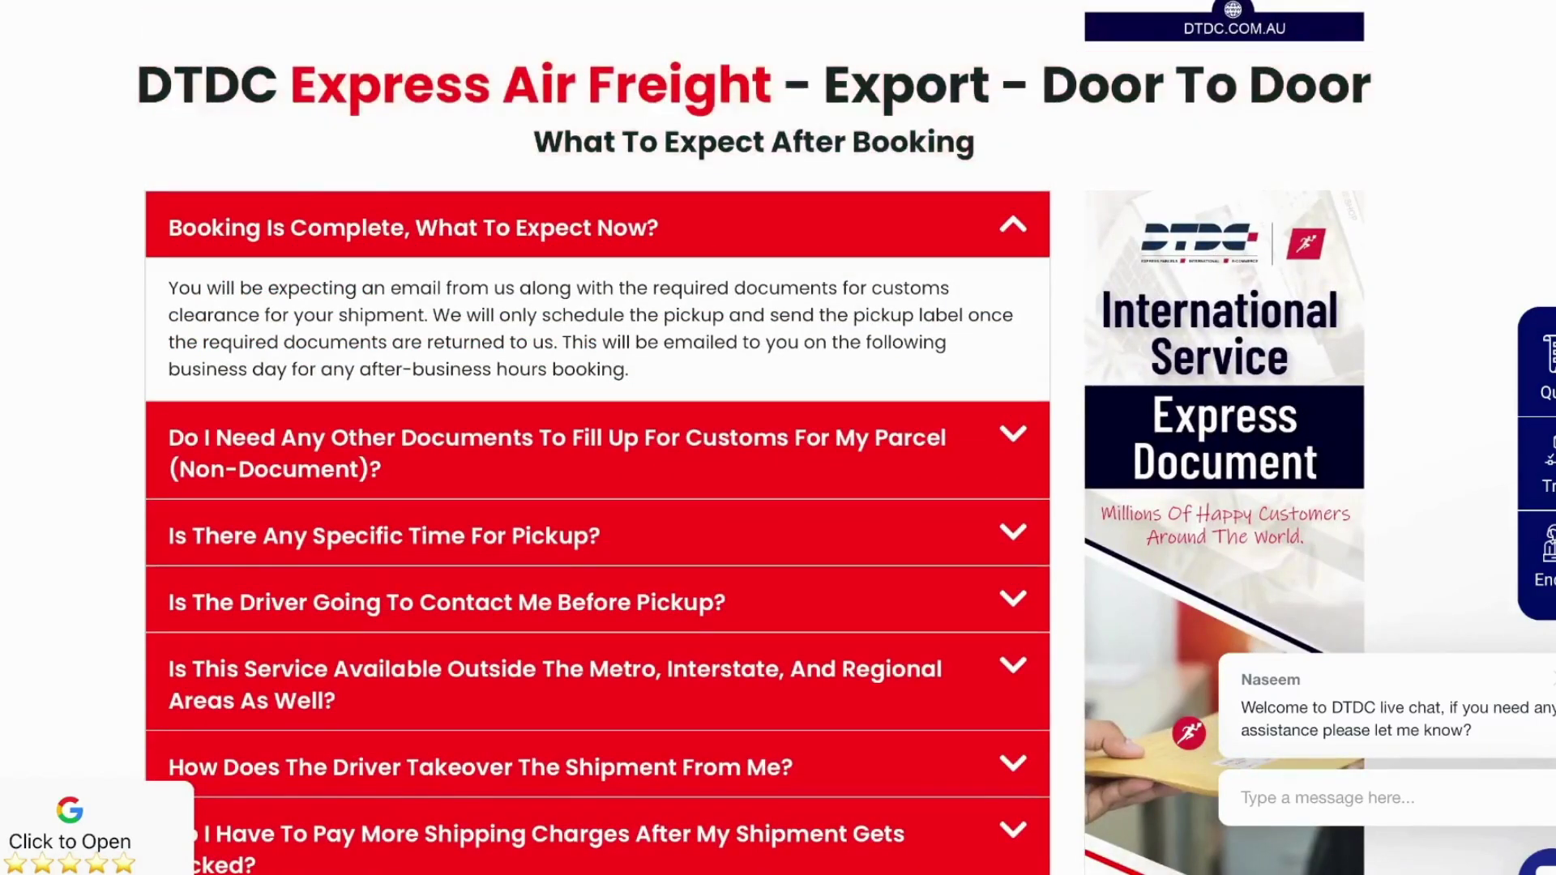
Go through the after-booking questions on customs documents, pickup time, and whether the driver makes contact before pickup.
{"action": "left_click", "coordinate": [487, 228]}
{"action": "left_click", "coordinate": [486, 309]}
{"action": "left_click", "coordinate": [486, 309]}
{"action": "left_click", "coordinate": [487, 392]}
{"action": "left_click", "coordinate": [487, 393]}
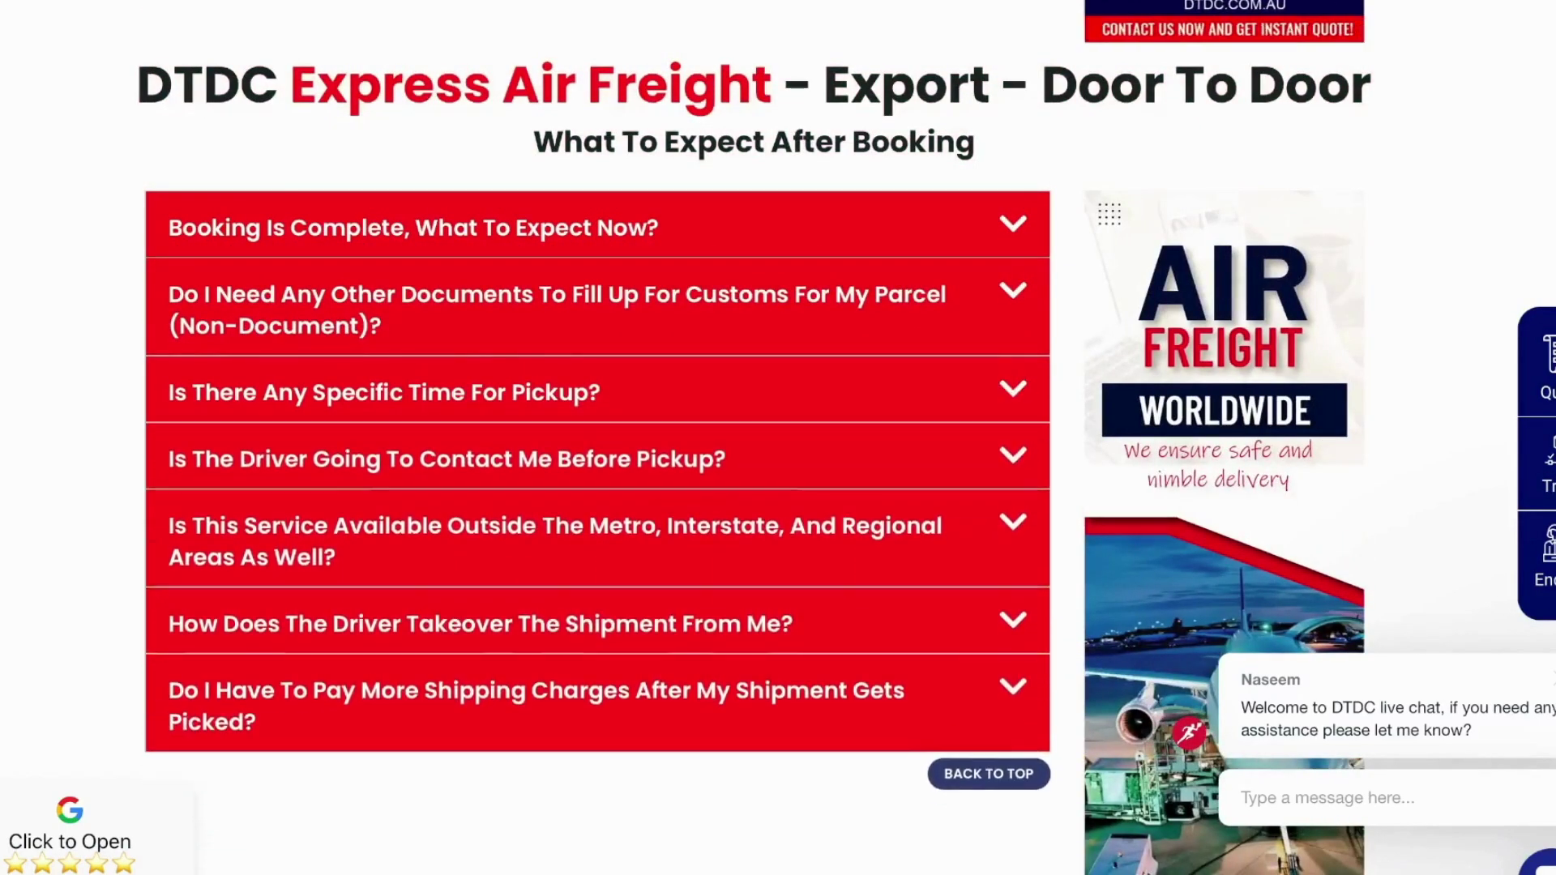
{"action": "left_click", "coordinate": [486, 459]}
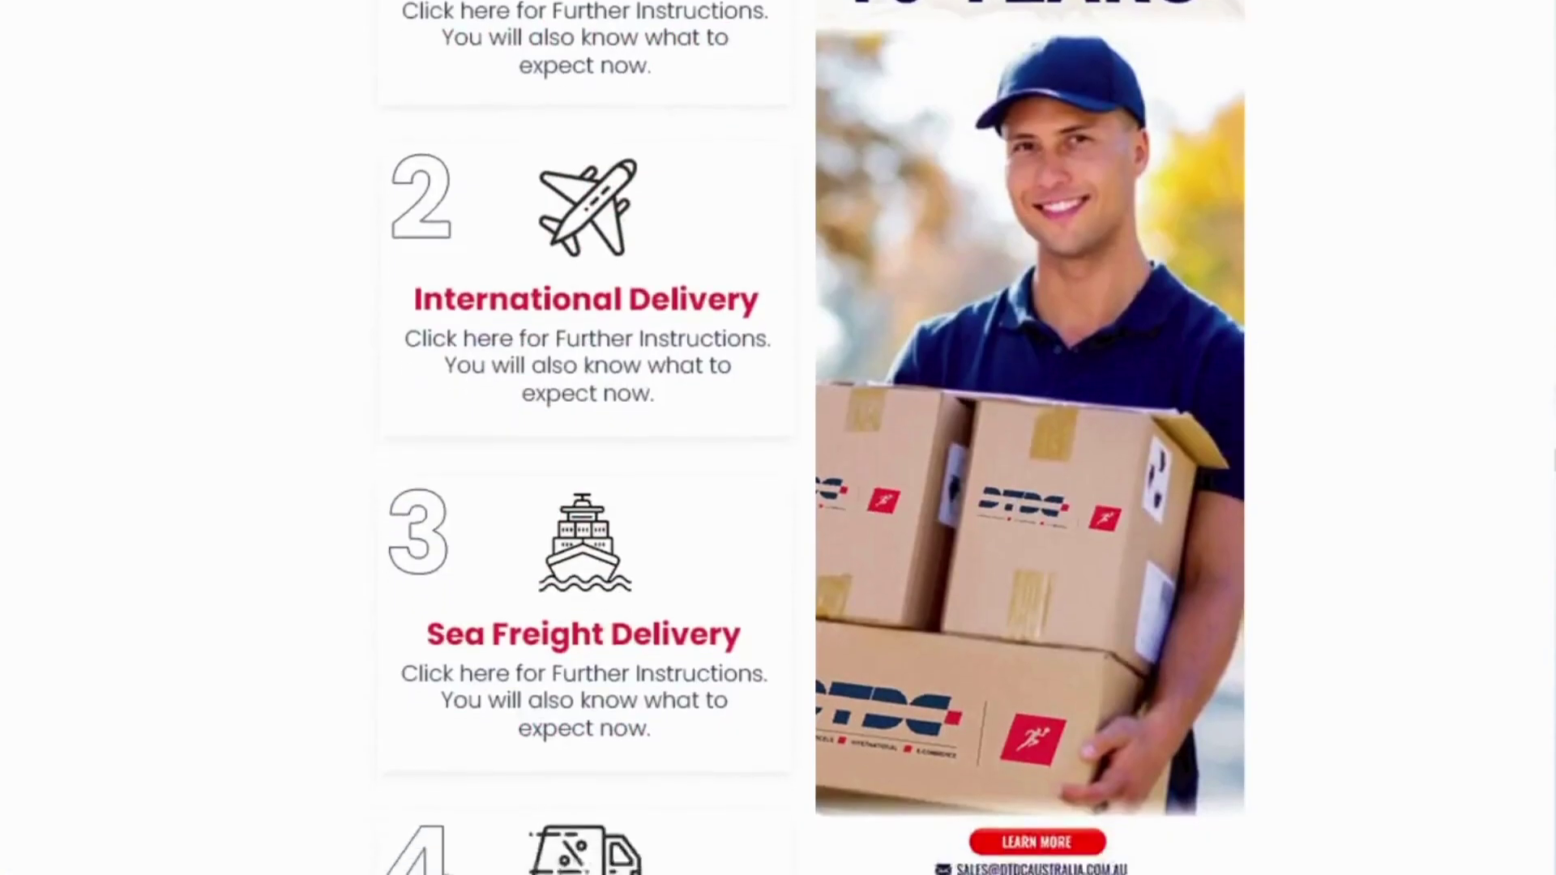
Return to the payment confirmation and locate the download options for the DTDC Connote and the Invoice.
{"action": "scroll", "coordinate": [778, 437], "scroll_direction": "down", "scroll_amount": 4}
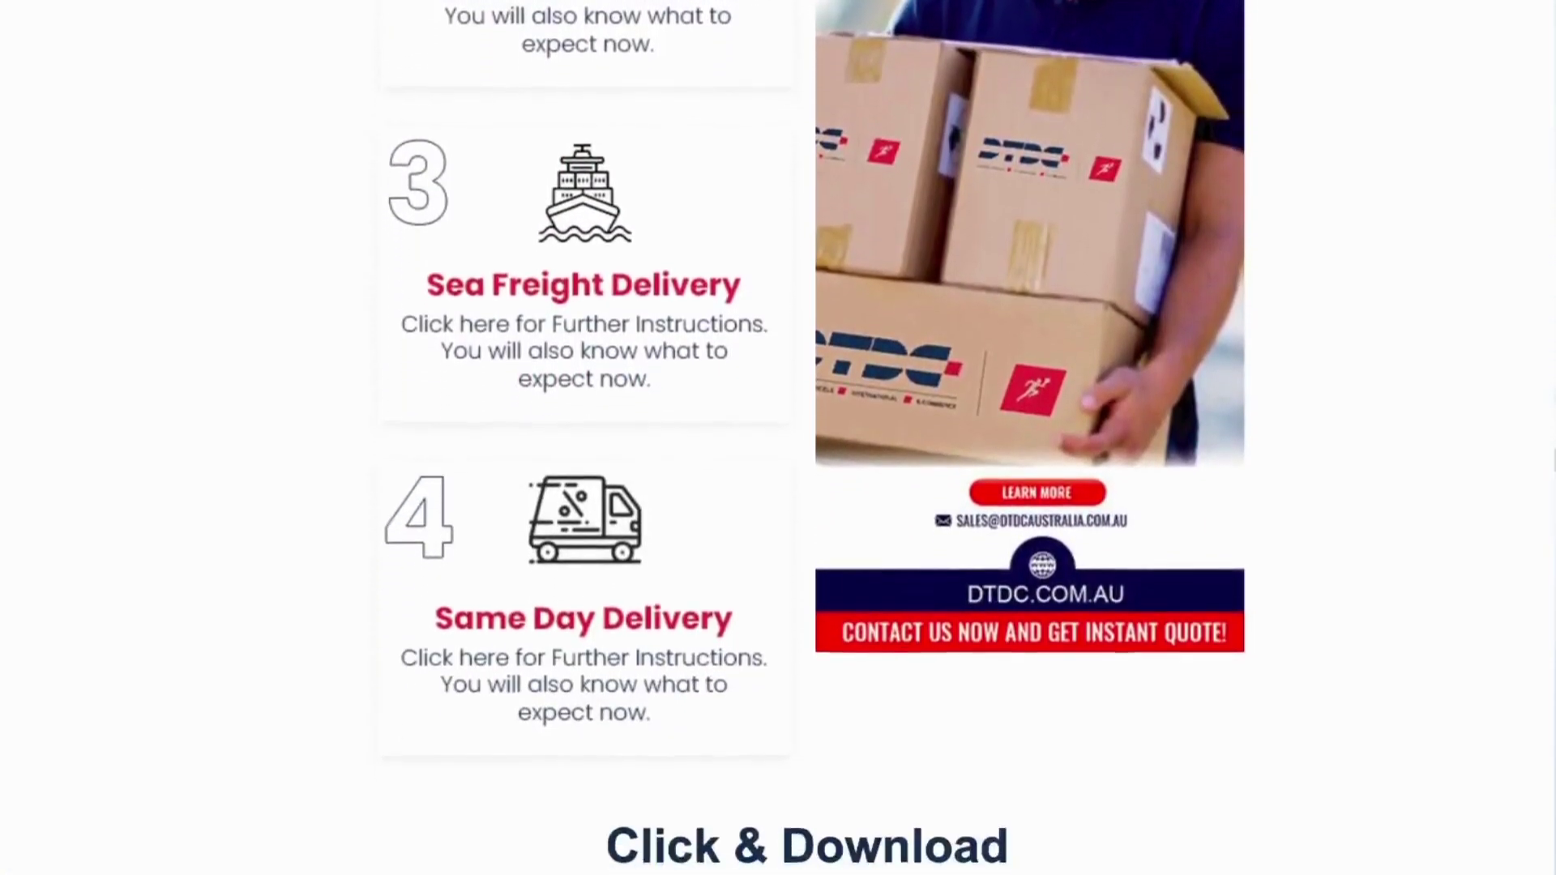
{"action": "scroll", "coordinate": [778, 438], "scroll_direction": "down", "scroll_amount": 5}
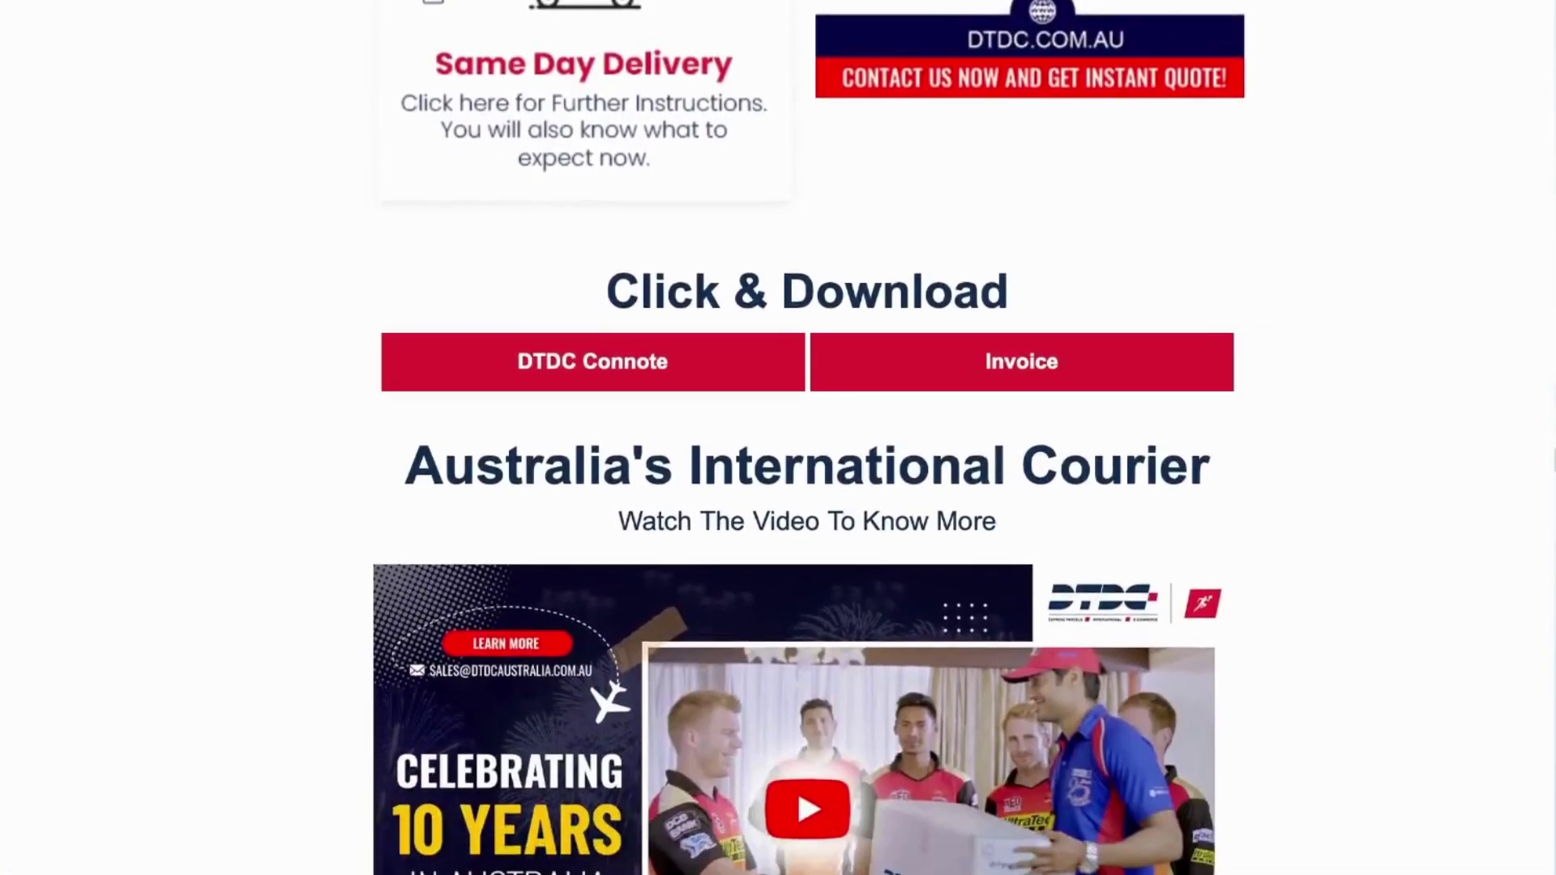
{"action": "scroll", "coordinate": [779, 438], "scroll_direction": "down", "scroll_amount": 3}
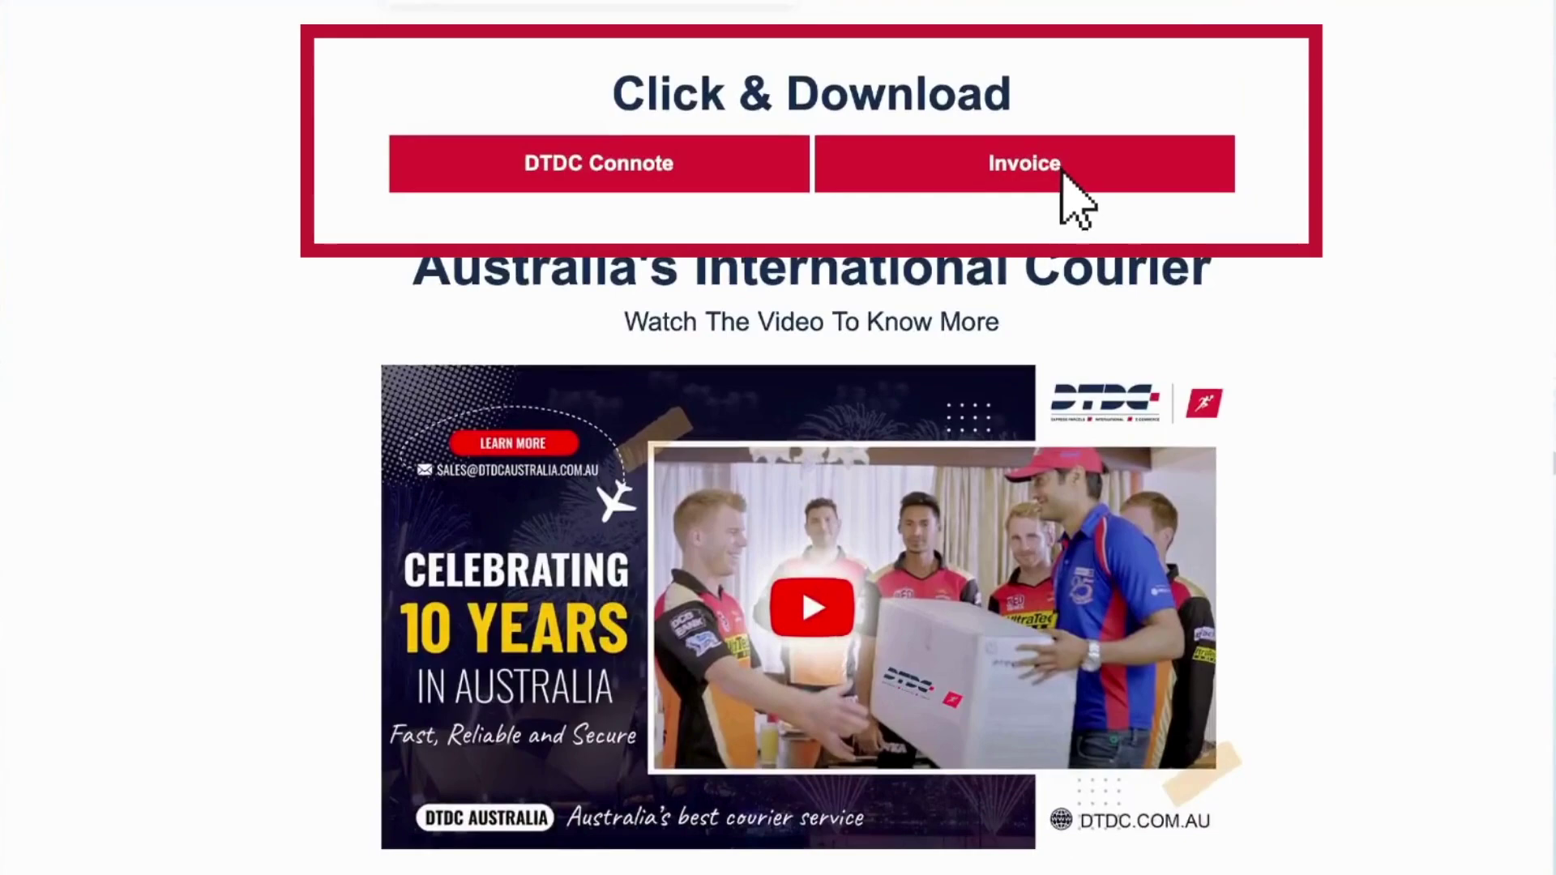